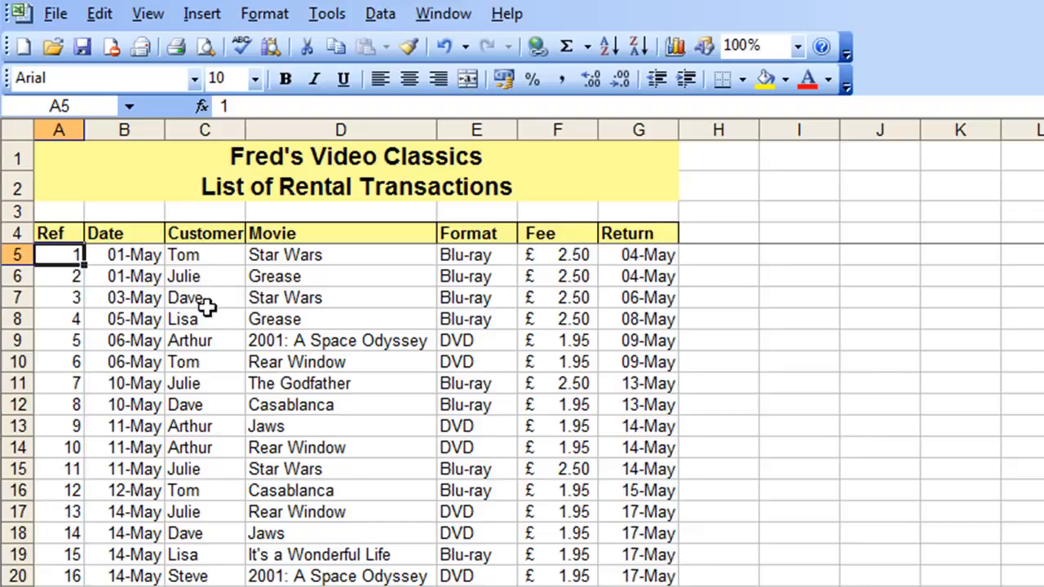
Step: Sort the rental list by Customer in ascending order, and re-sort it by Customer in descending order
left_click(196, 336)
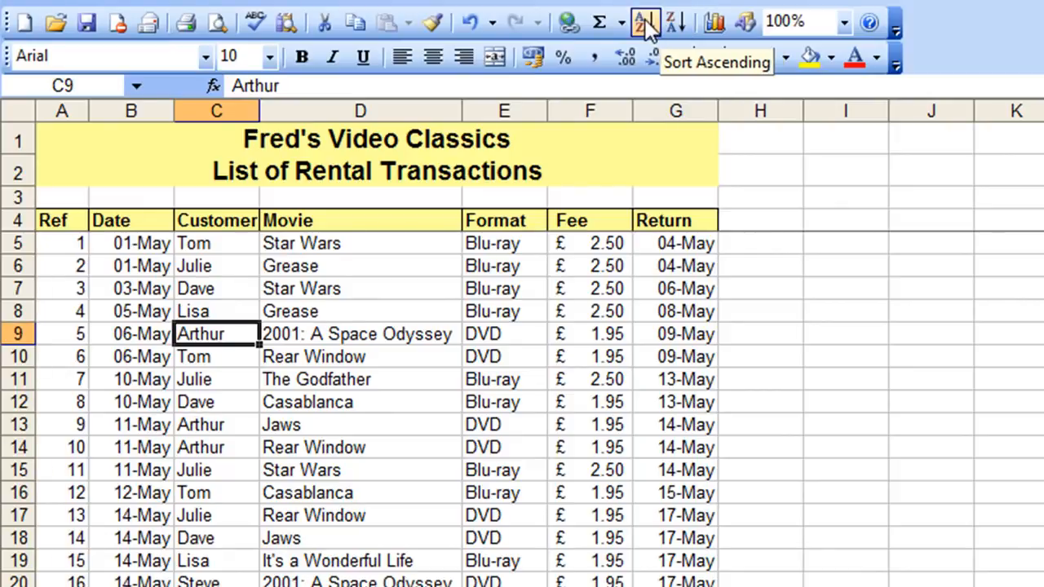
left_click(646, 23)
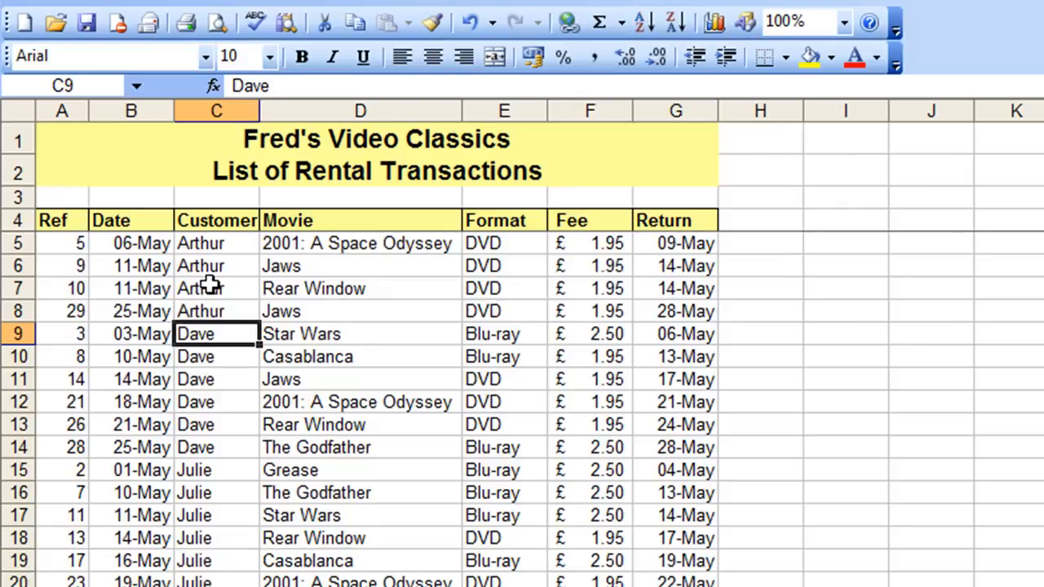
scroll(211, 284, "down", 4)
scroll(210, 283, "up", 4)
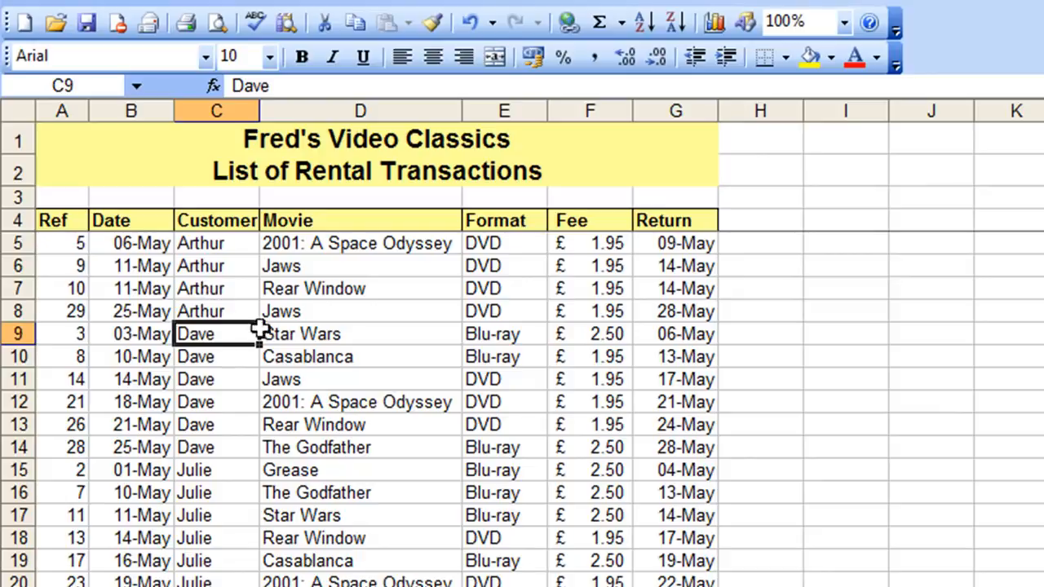
left_click(669, 28)
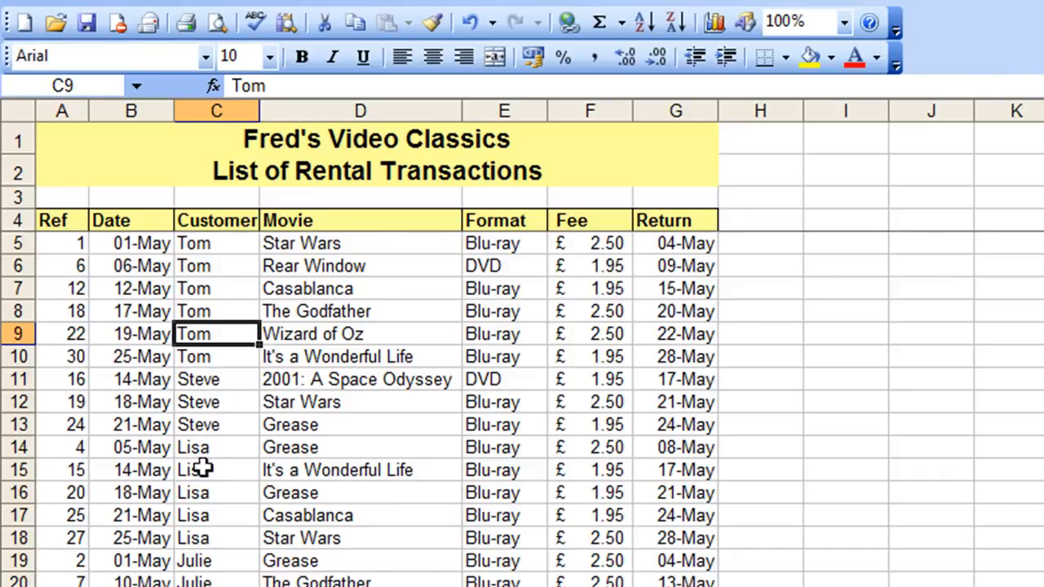
Step: Sort the rental list by Movie in ascending order, and return it to ascending Ref order
left_click(346, 292)
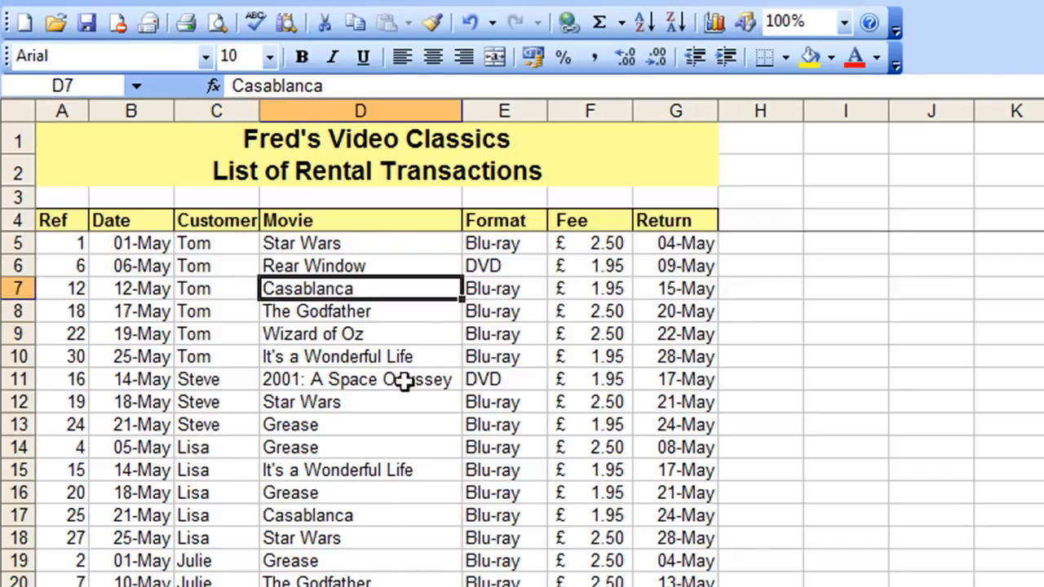
left_click(643, 23)
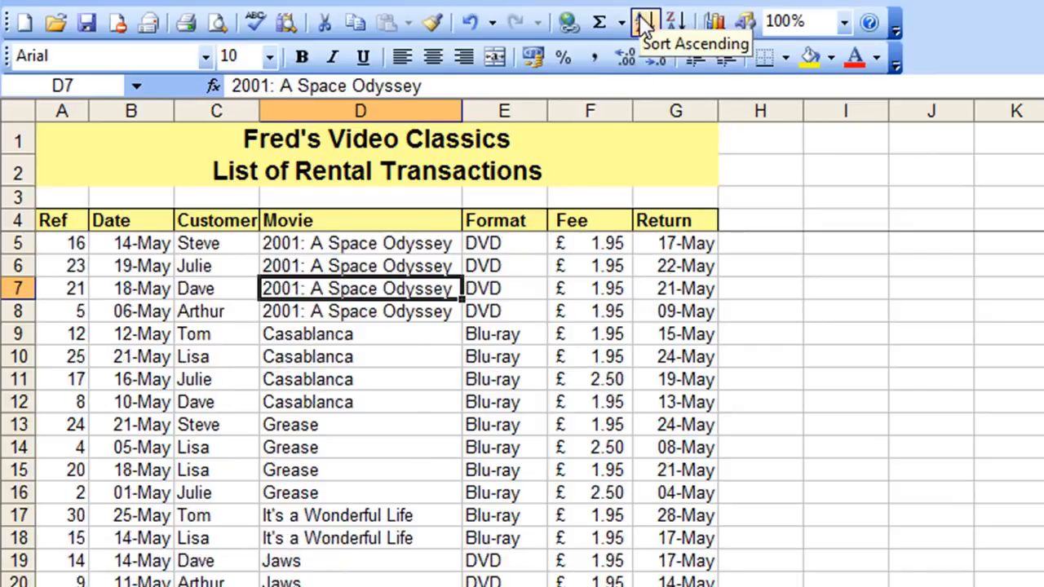
scroll(321, 305, "down", 4)
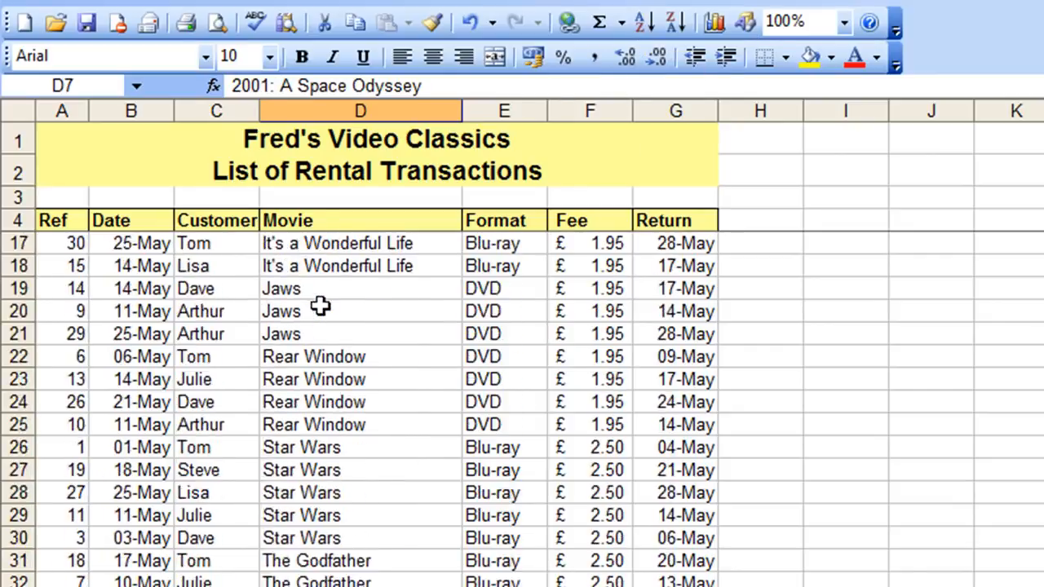
scroll(321, 305, "up", 4)
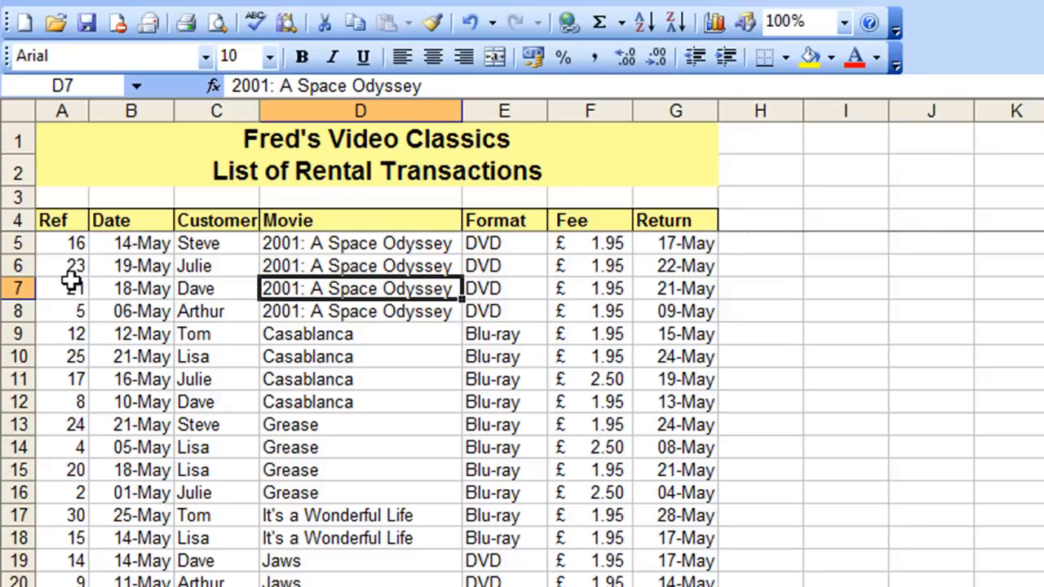
left_click(65, 334)
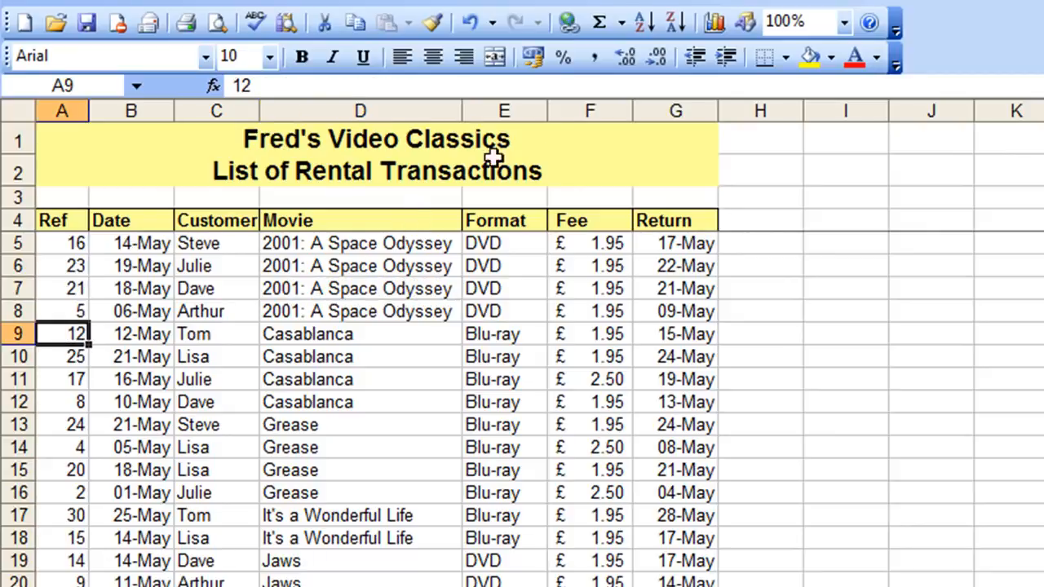
left_click(643, 25)
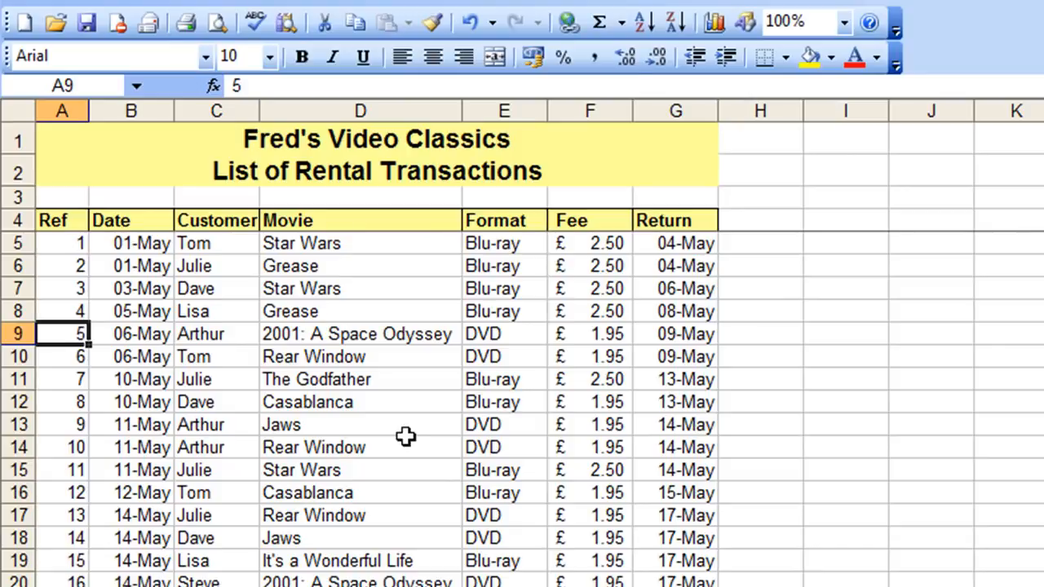
Step: Sort the rental list by Date in descending order, and re-sort it by Date in ascending order
left_click(144, 359)
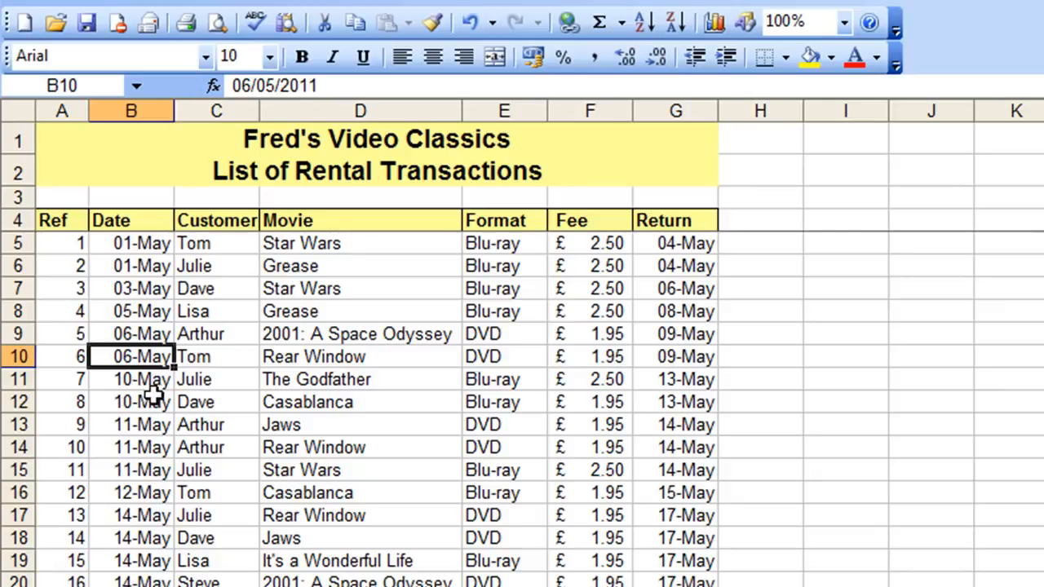
left_click(675, 25)
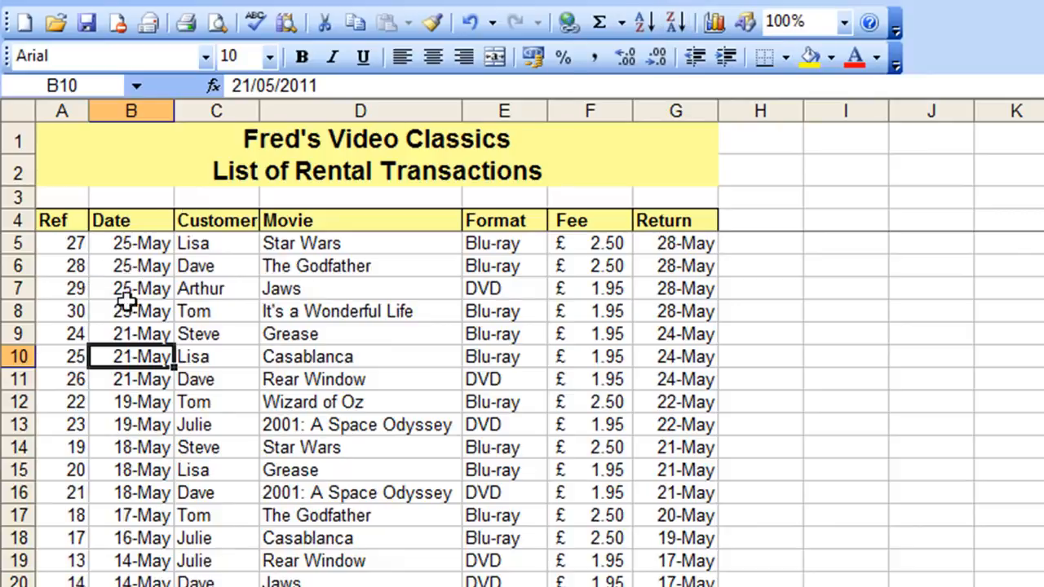
scroll(135, 415, "down", 4)
scroll(134, 416, "up", 4)
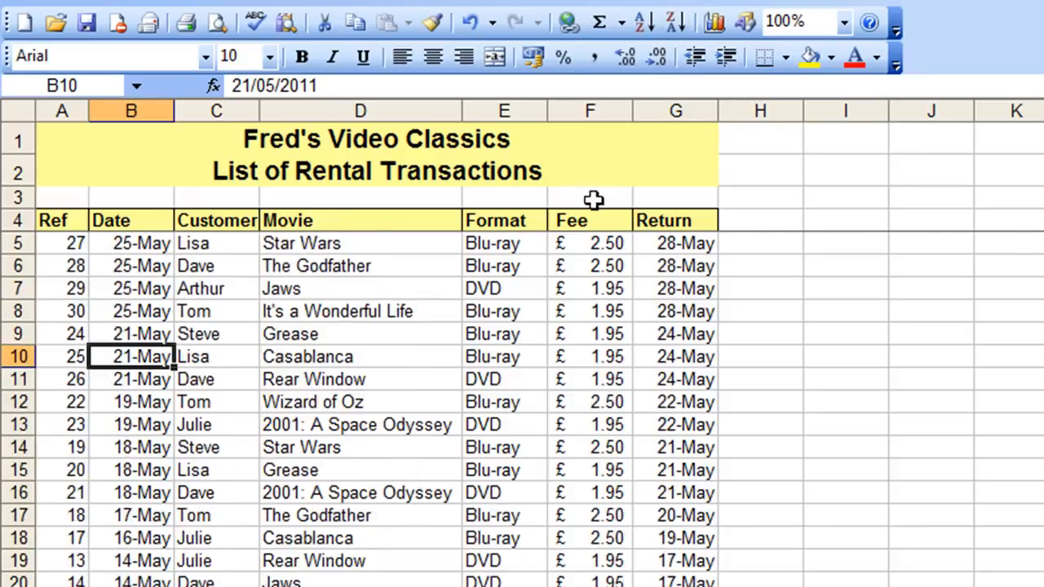
left_click(645, 23)
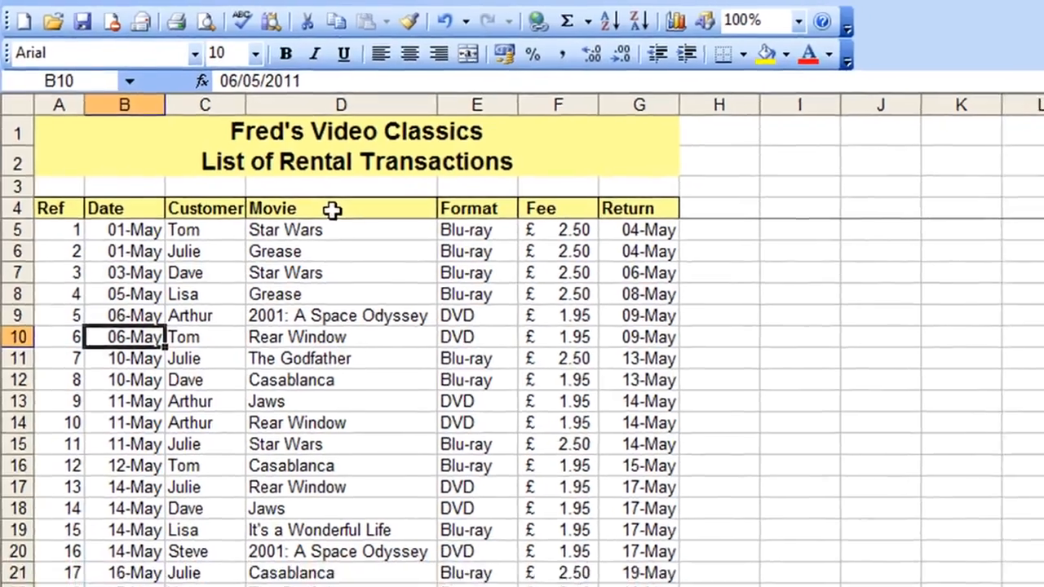
Step: Sort only the Movie column, D4:D34, in ascending order by continuing with the current selection, and undo that sort
left_click_drag(353, 218, 356, 405)
left_click_drag(264, 293, 263, 575)
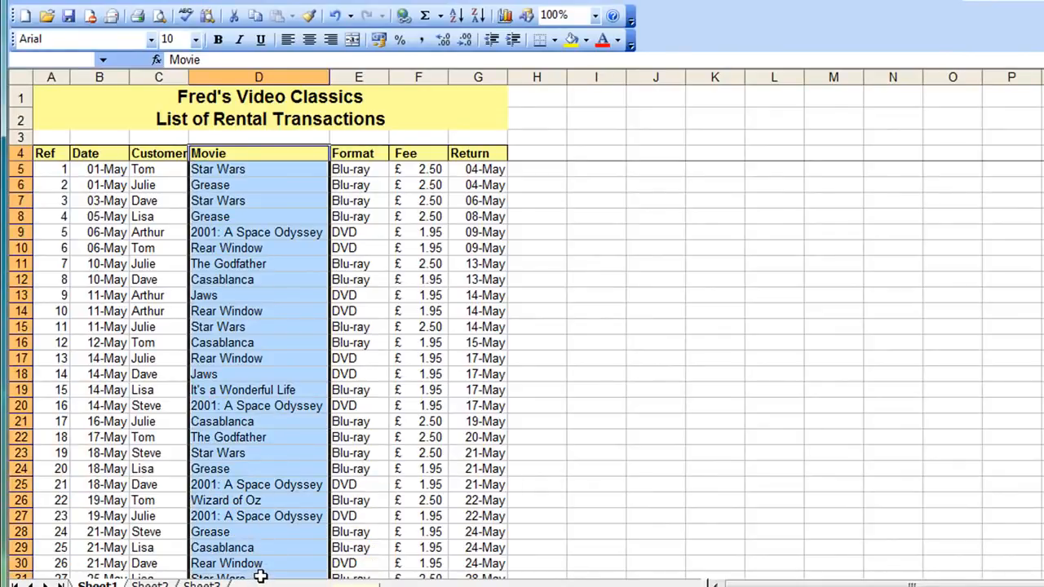
scroll(310, 479, "down", 2)
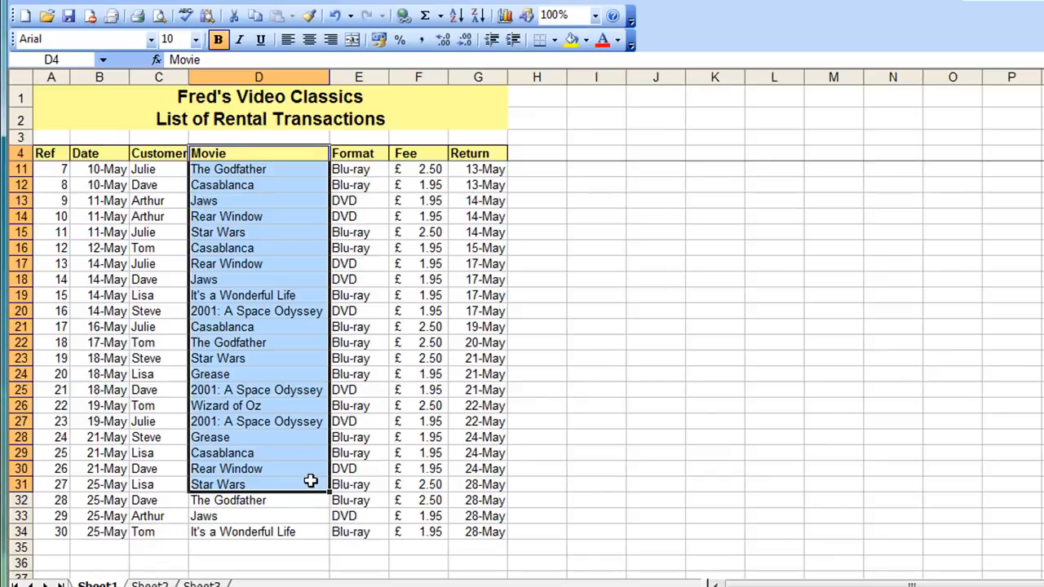
key("shift+Down")
key("shift+Down")
key("shift+Down")
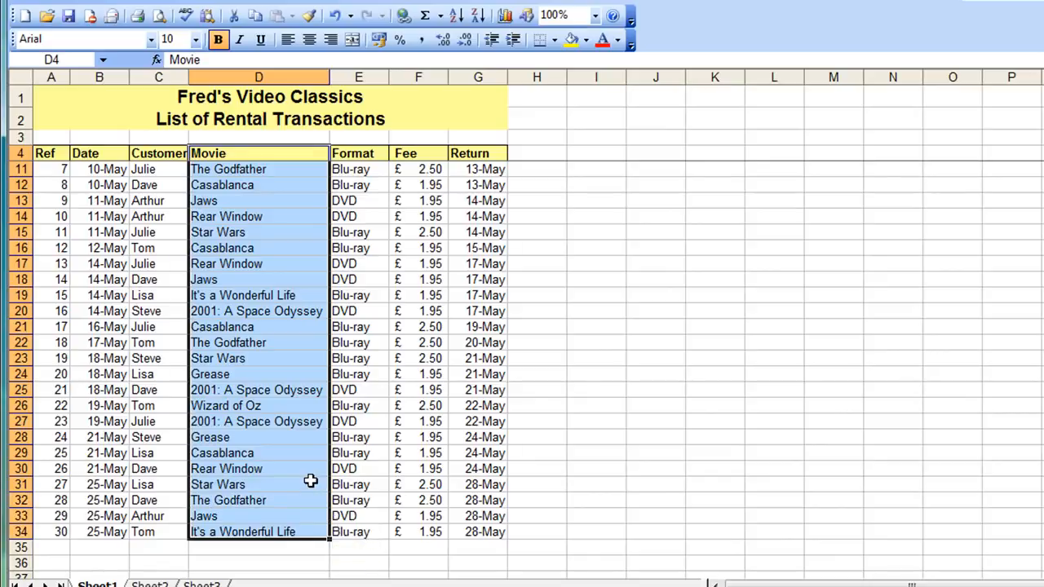
scroll(310, 481, "up", 2)
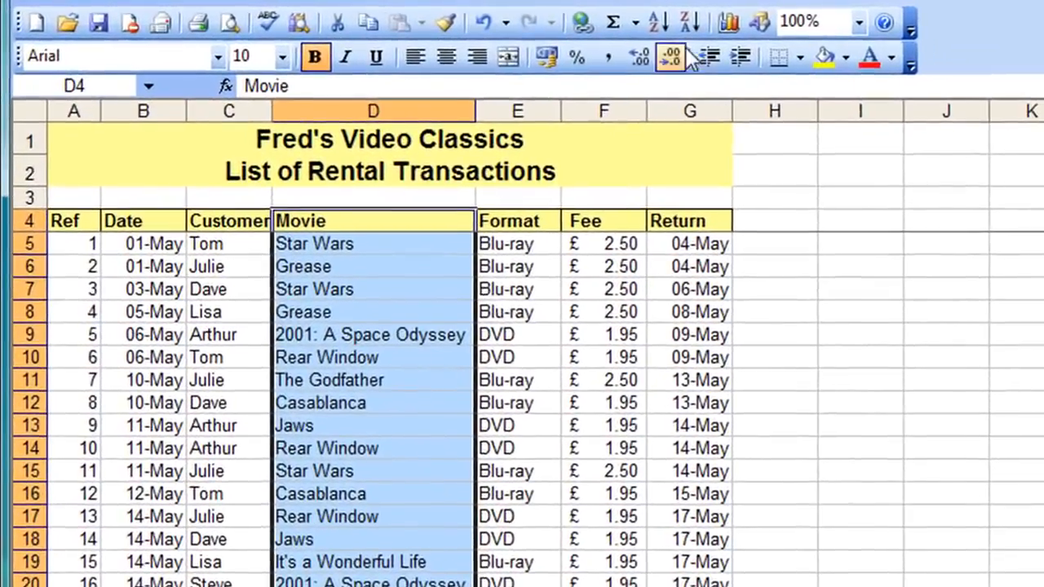
left_click(659, 24)
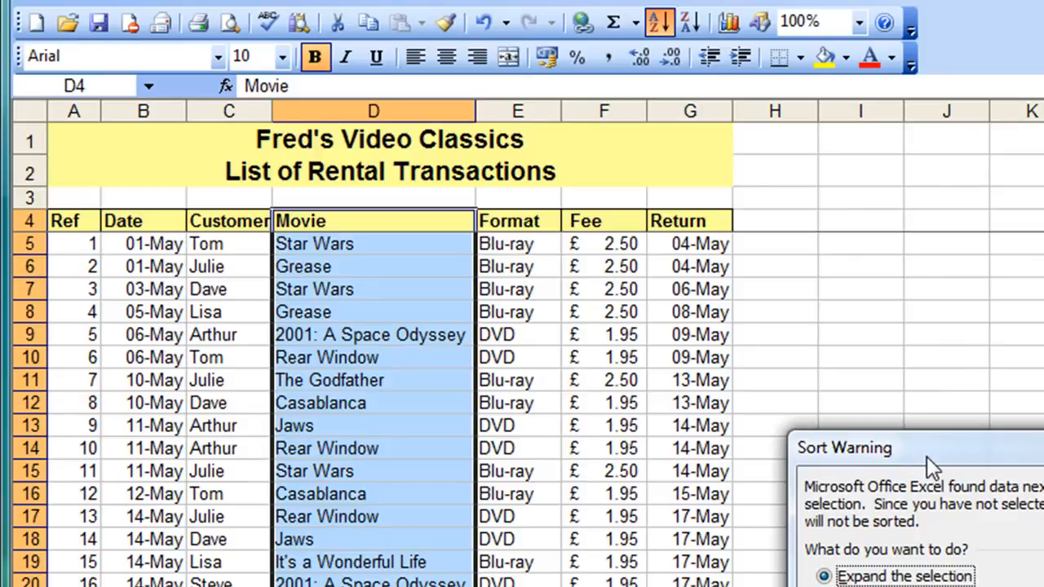
left_click_drag(926, 456, 372, 422)
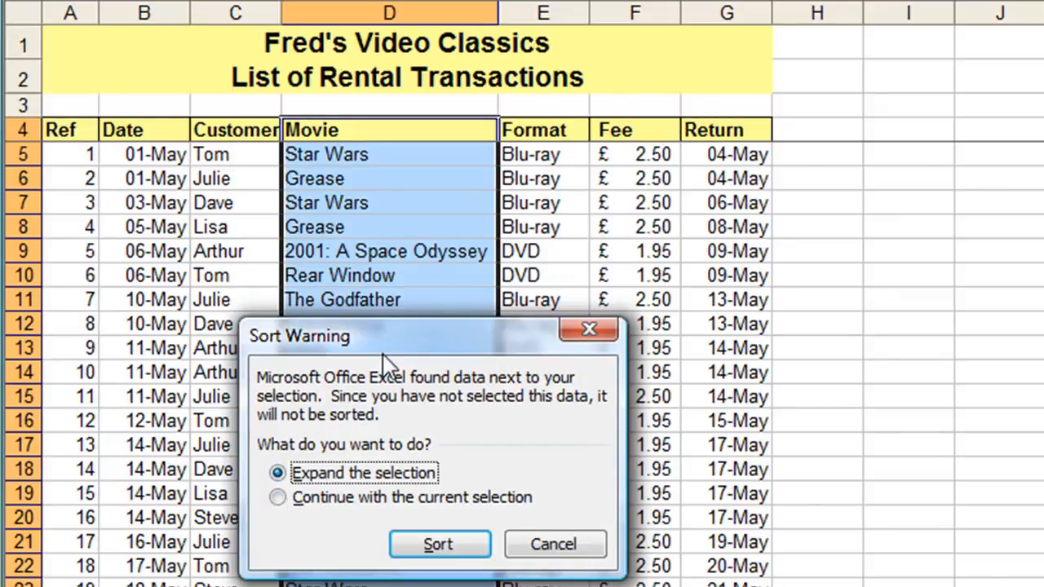
left_click_drag(383, 351, 512, 273)
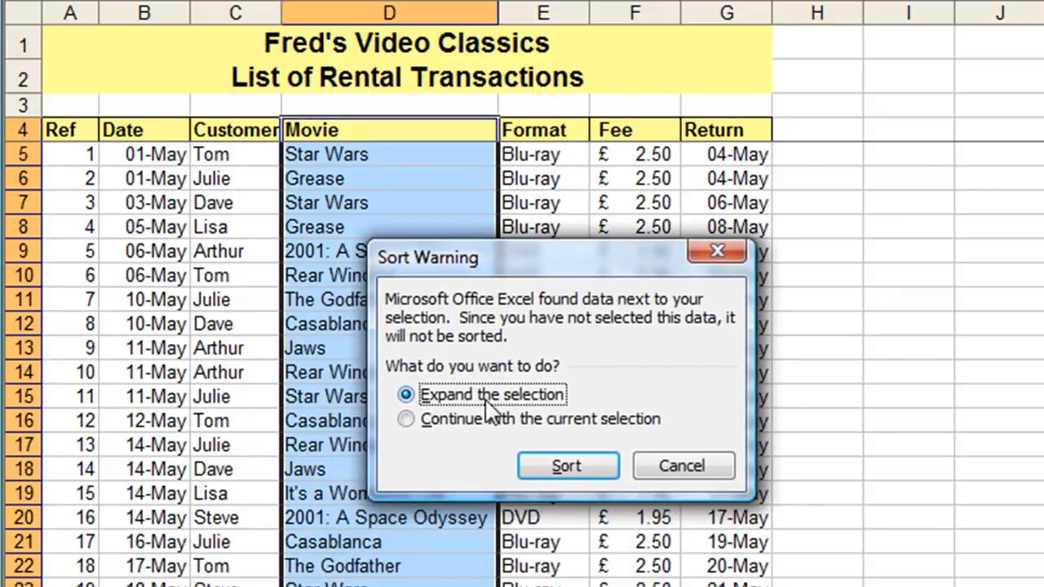
left_click(427, 422)
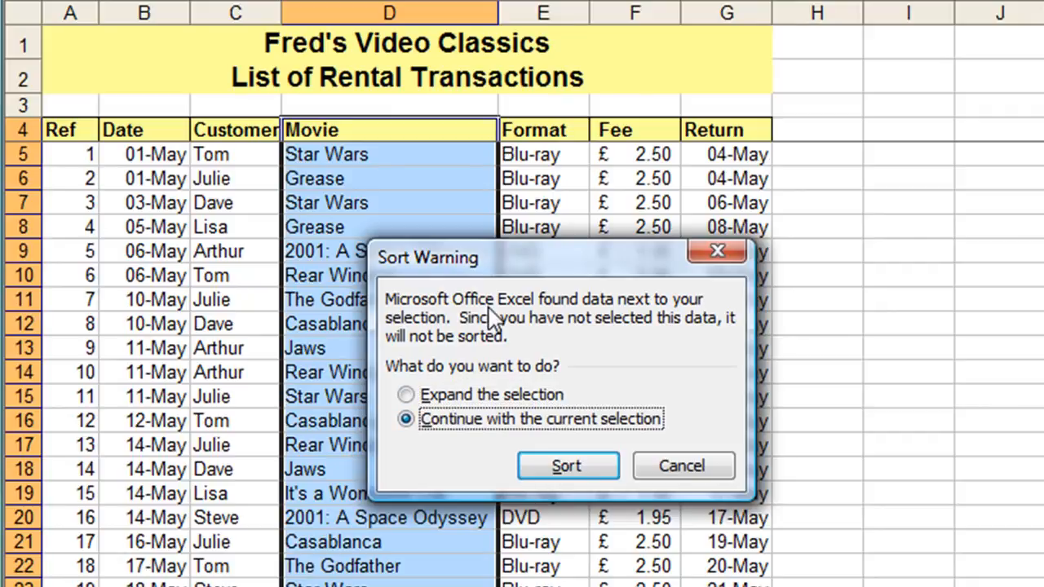
left_click(562, 472)
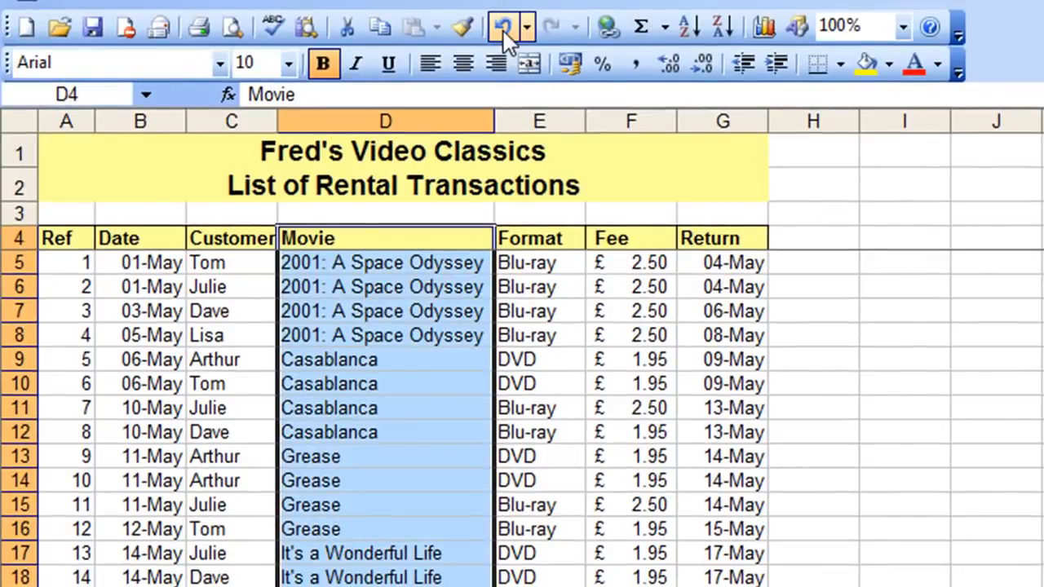
left_click(502, 29)
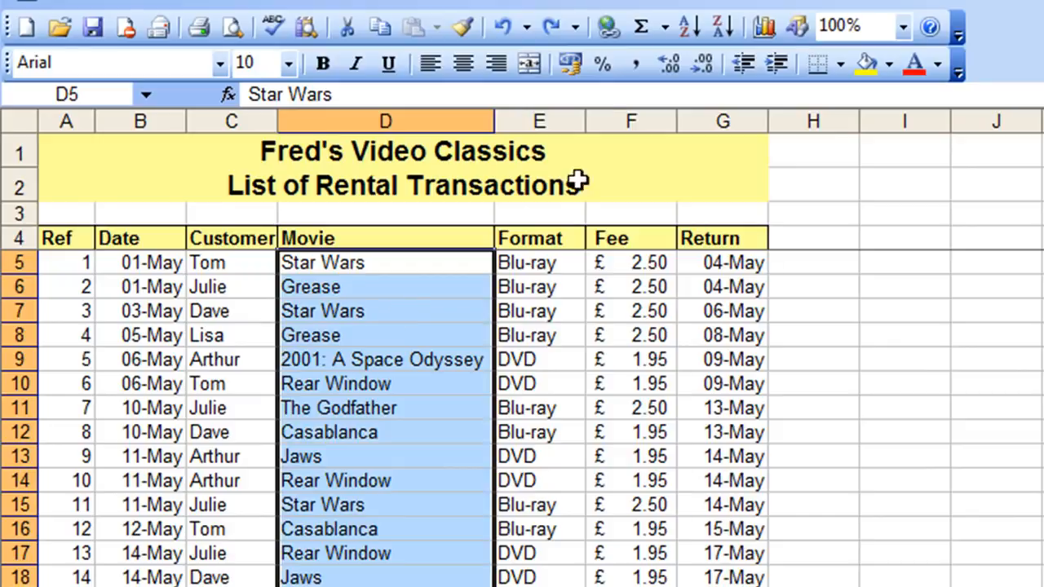
Step: Sort the selected Movie entries in ascending order, expanding the selection to the adjacent data, and reduce the selection to cell D8
left_click(689, 27)
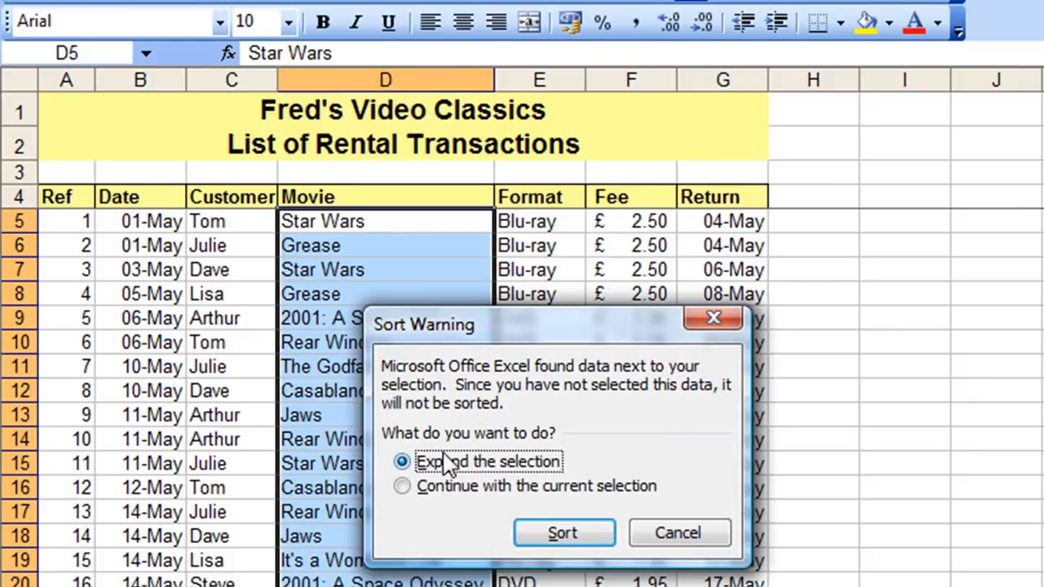
left_click(575, 534)
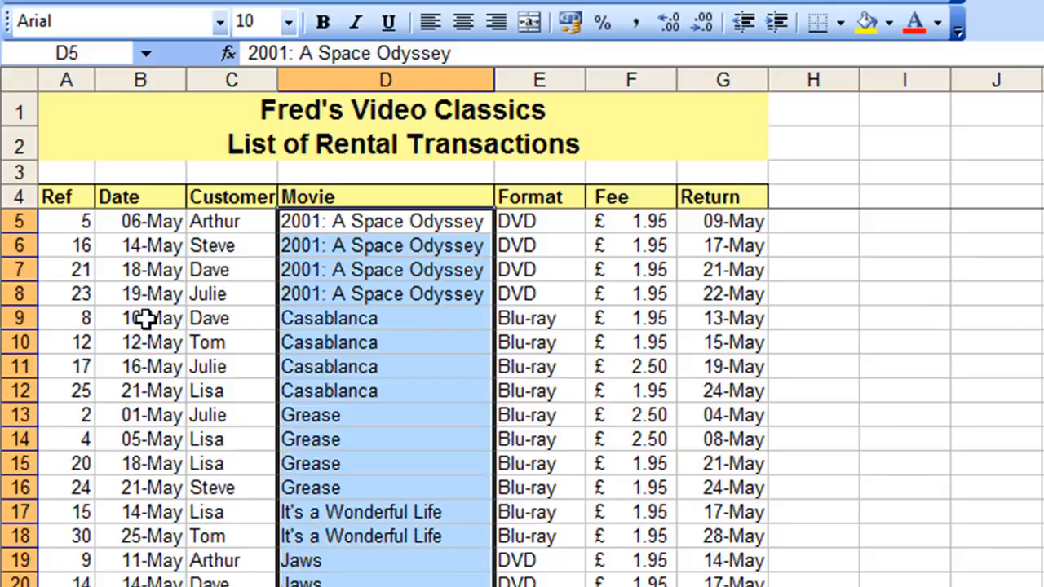
left_click(659, 538)
left_click(482, 294)
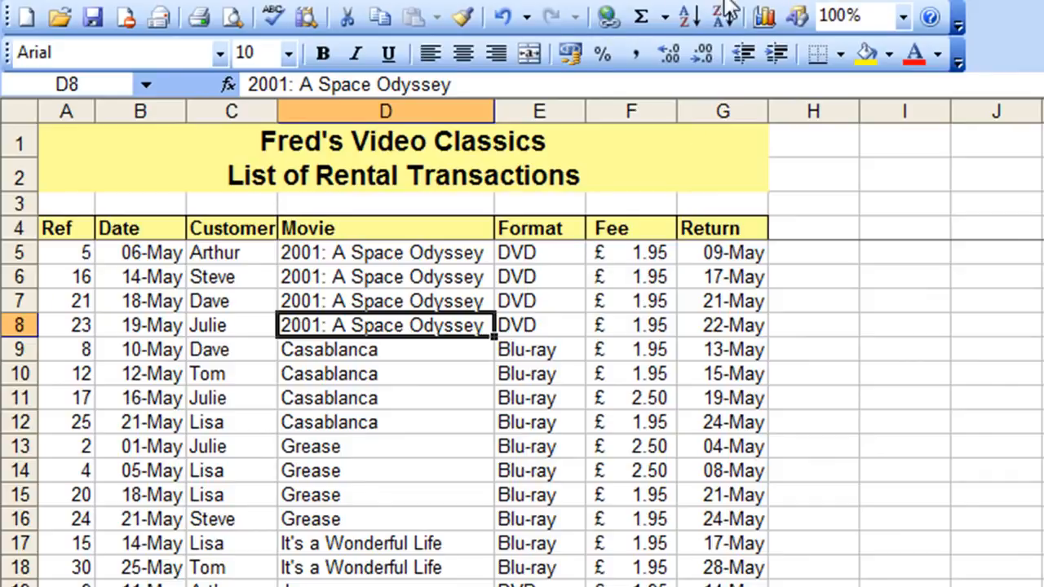
left_click(721, 18)
left_click(689, 16)
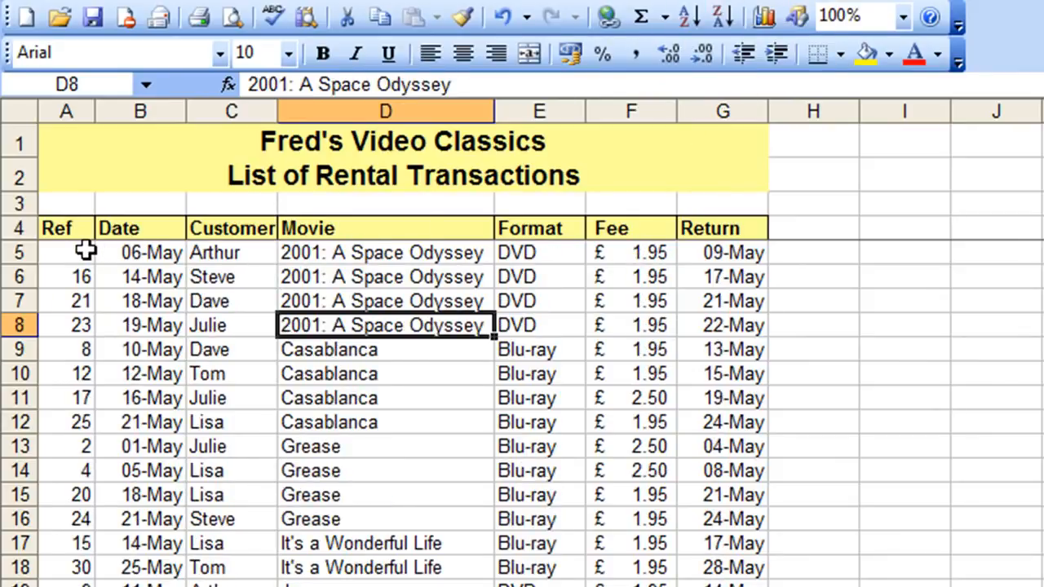
Step: Sort the rental list by Ref in ascending order
left_click(82, 298)
left_click(689, 16)
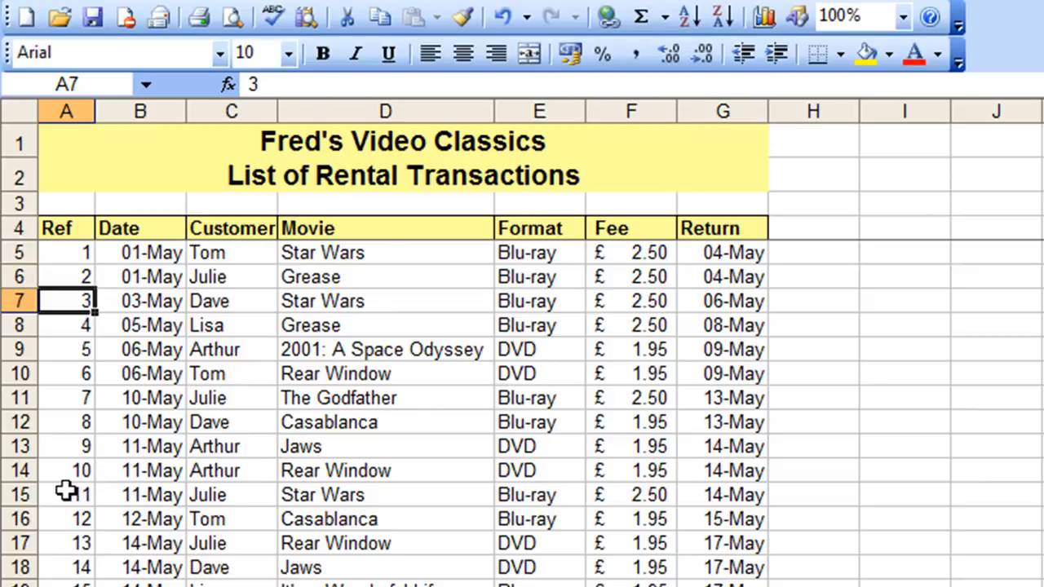
Step: Clear the contents of row 15, and sort by Movie in ascending order from cell D8 above the blank row
left_click(19, 496)
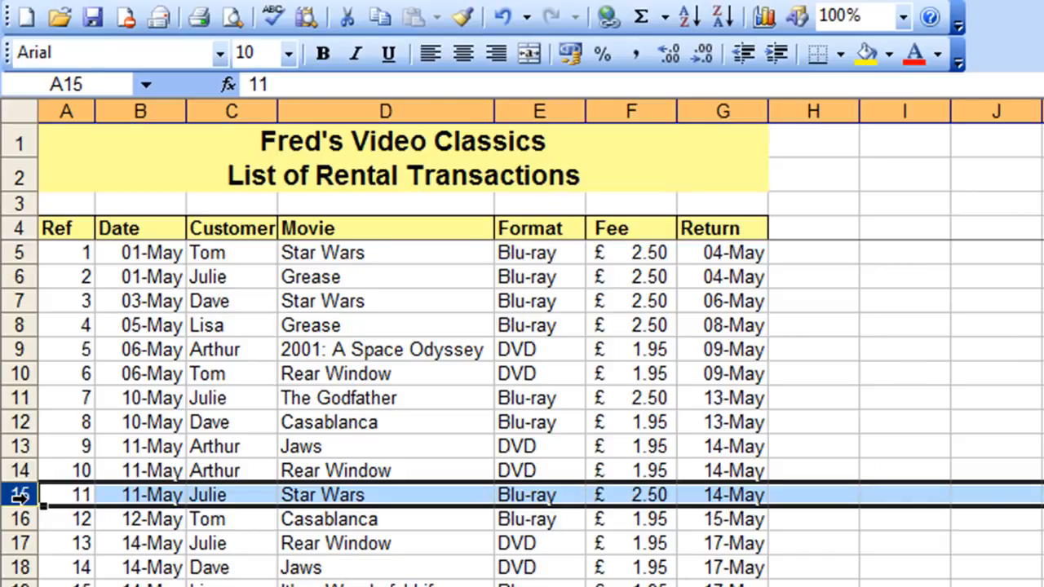
key("Delete")
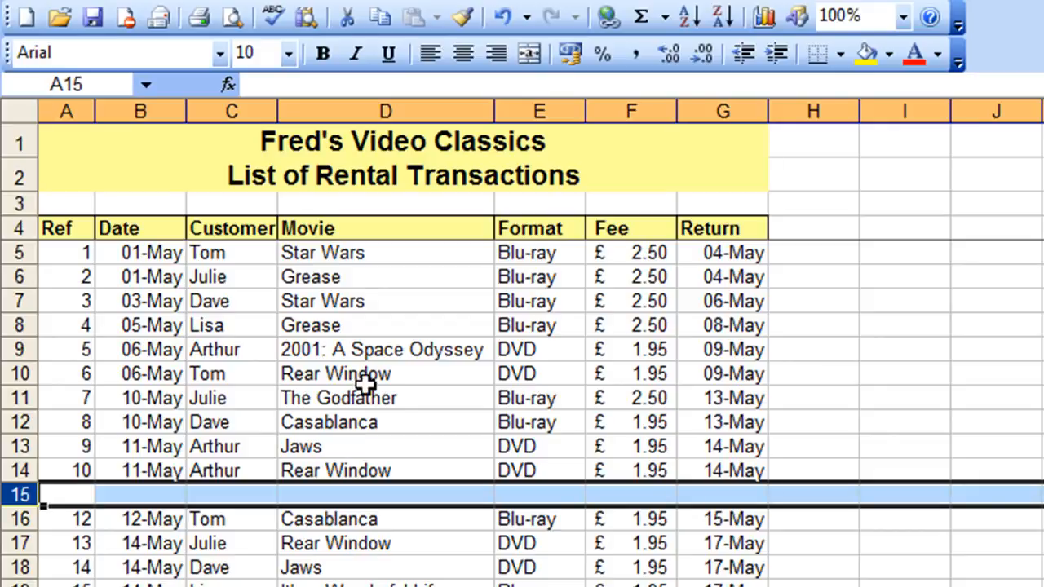
left_click(351, 329)
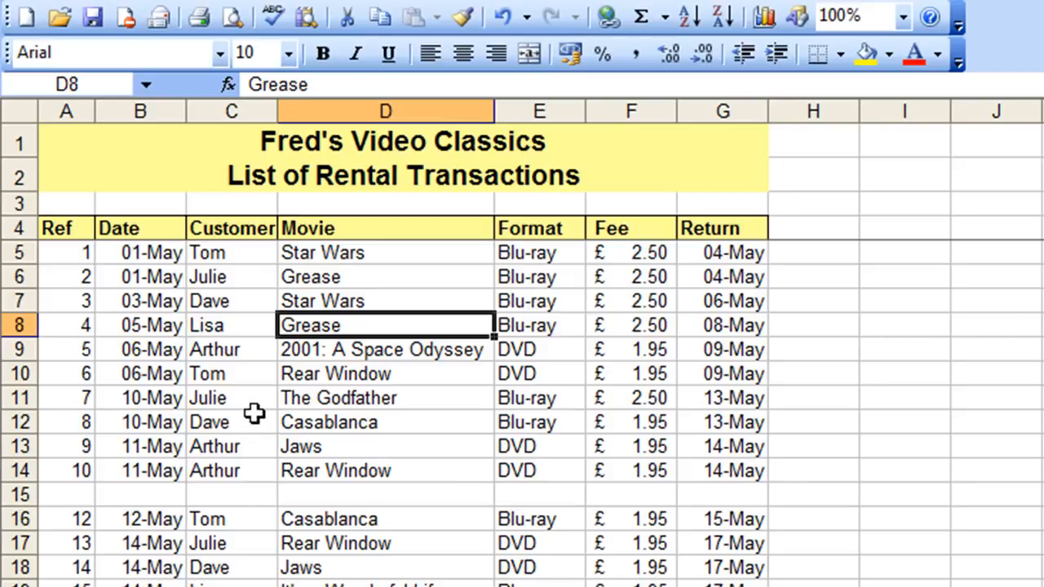
scroll(275, 394, "down", 3)
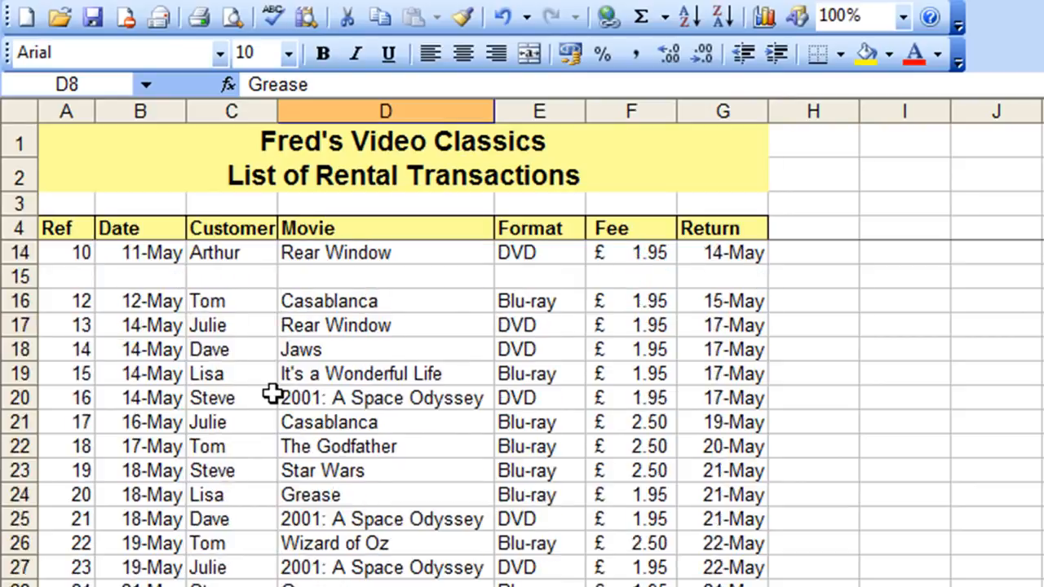
scroll(274, 394, "up", 3)
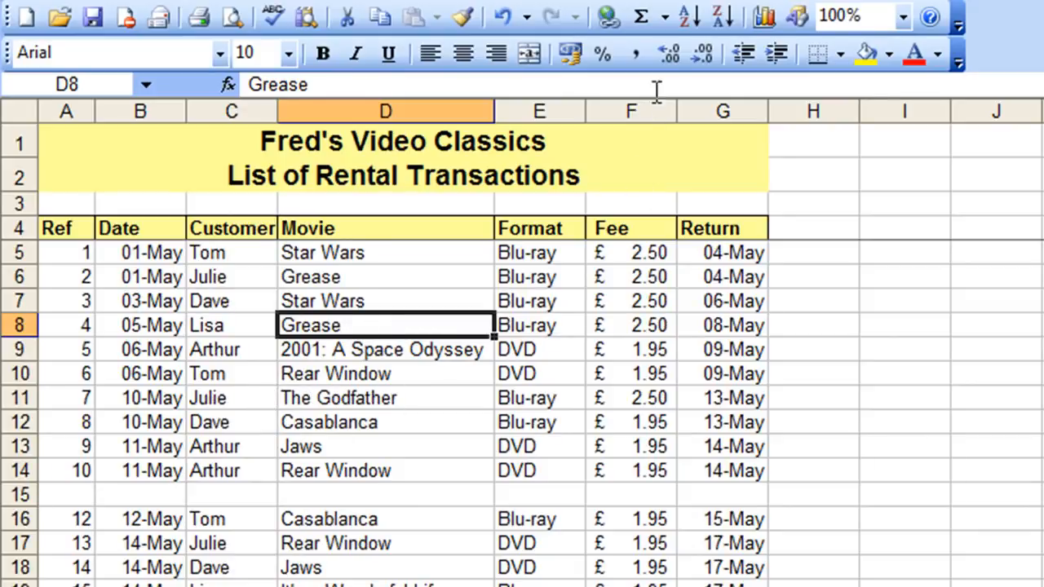
left_click(685, 20)
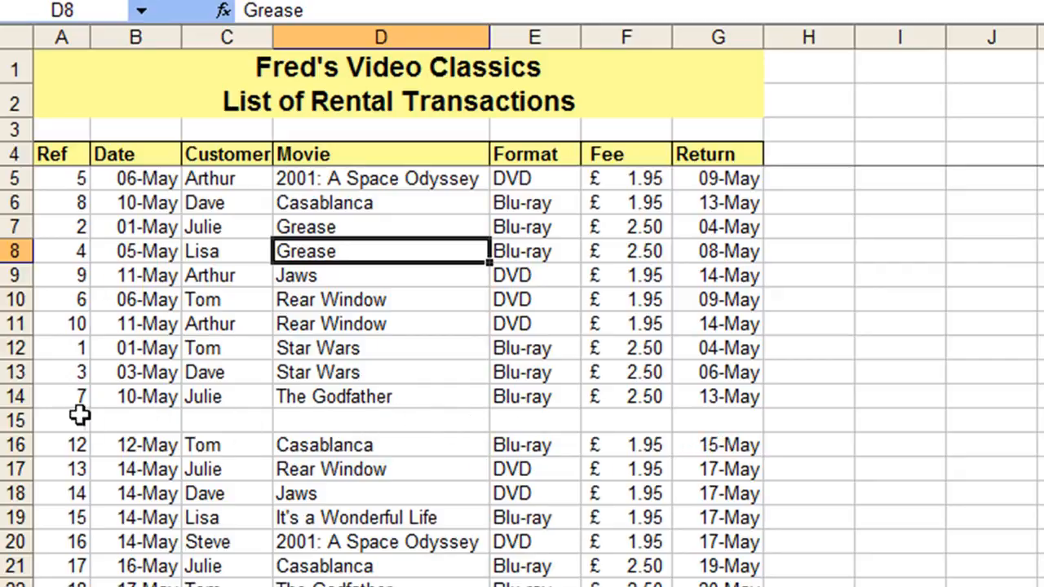
Step: Delete the blank row 15 from the rental list
left_click(14, 419)
right_click(15, 420)
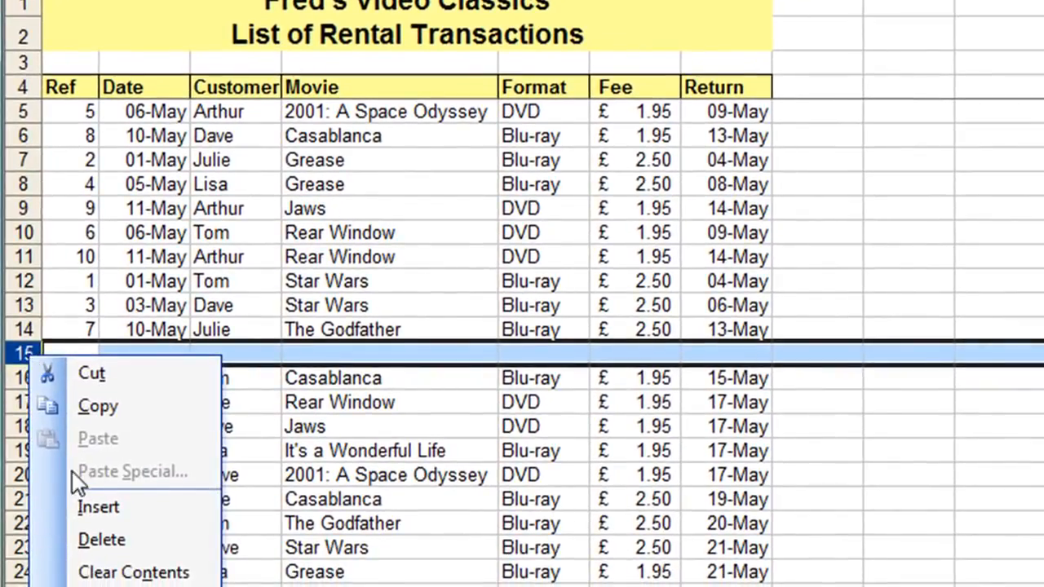
left_click(99, 542)
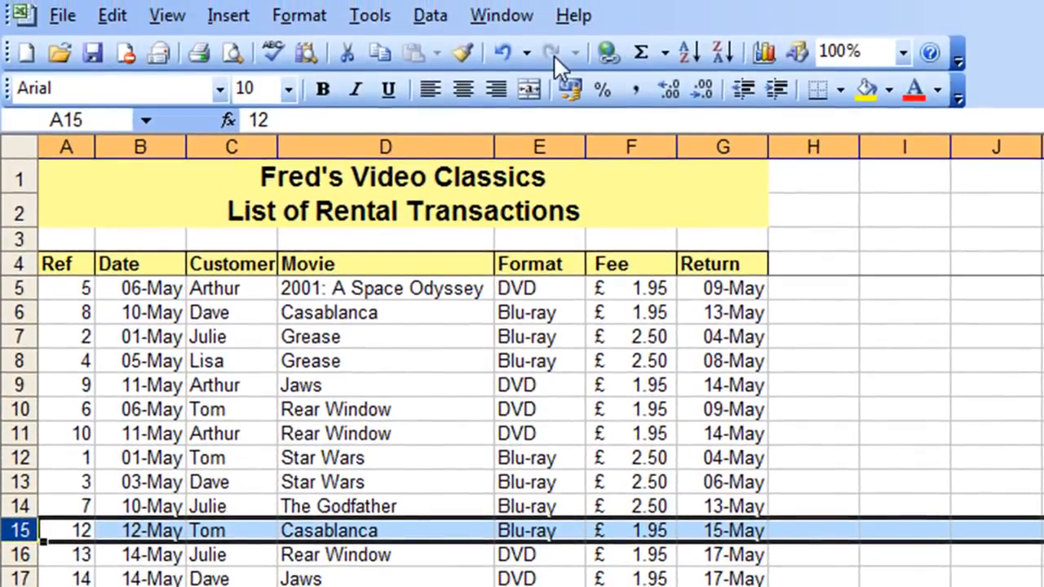
Step: Undo the row deletion, the Movie sort and the clearing of row 15
left_click(503, 51)
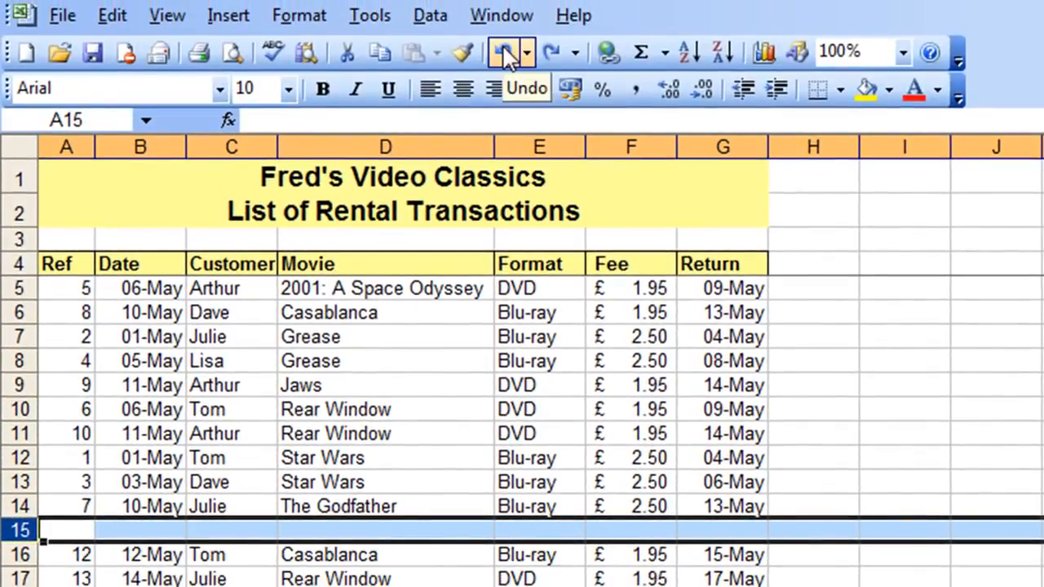
left_click(503, 50)
left_click(503, 51)
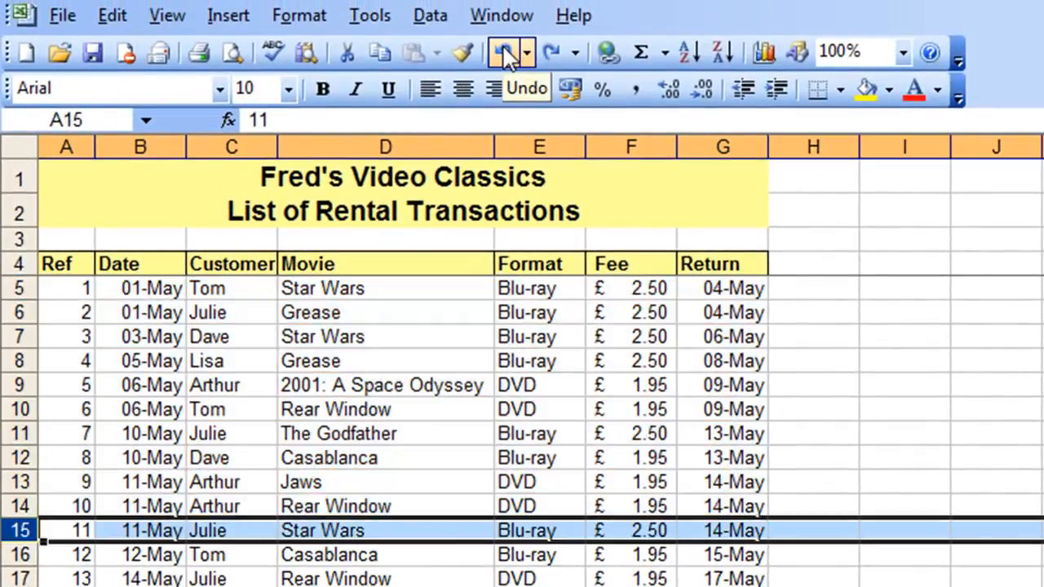
Step: Delete the entire row of cell D15 using the Delete cells options, and undo that deletion
left_click(347, 532)
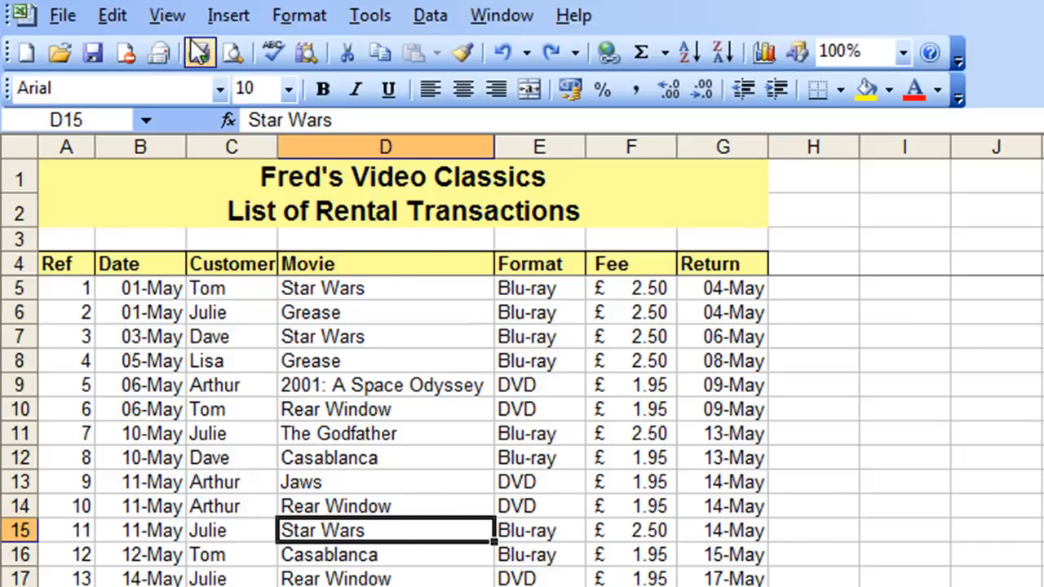
left_click(111, 16)
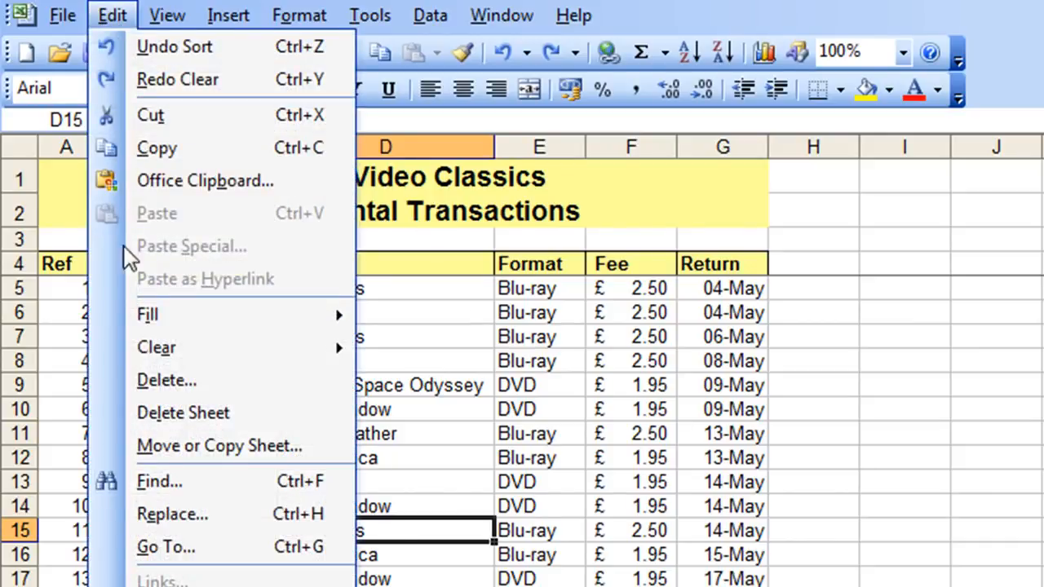
left_click(163, 384)
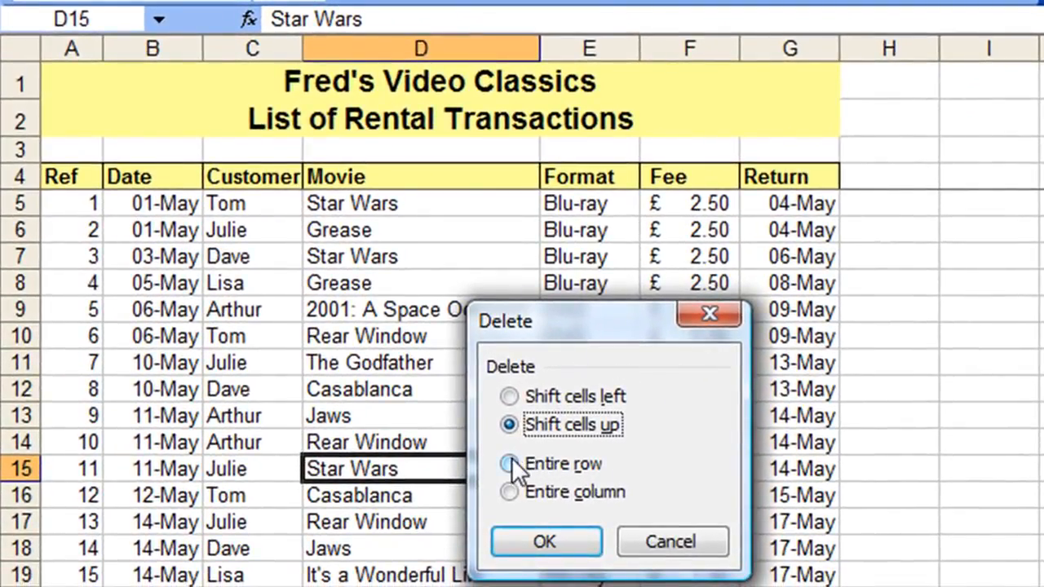
left_click(508, 464)
left_click(581, 549)
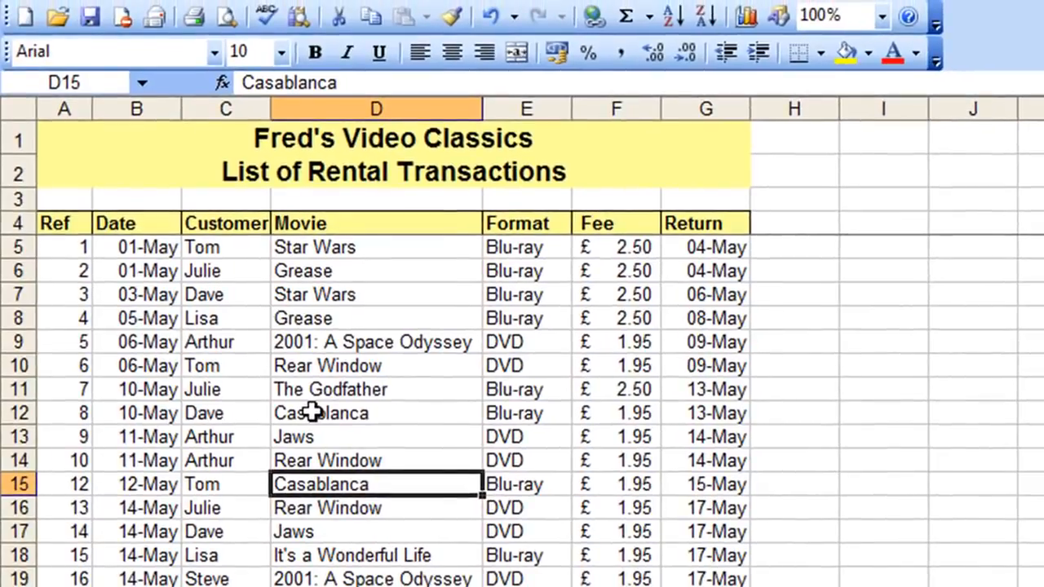
left_click(492, 15)
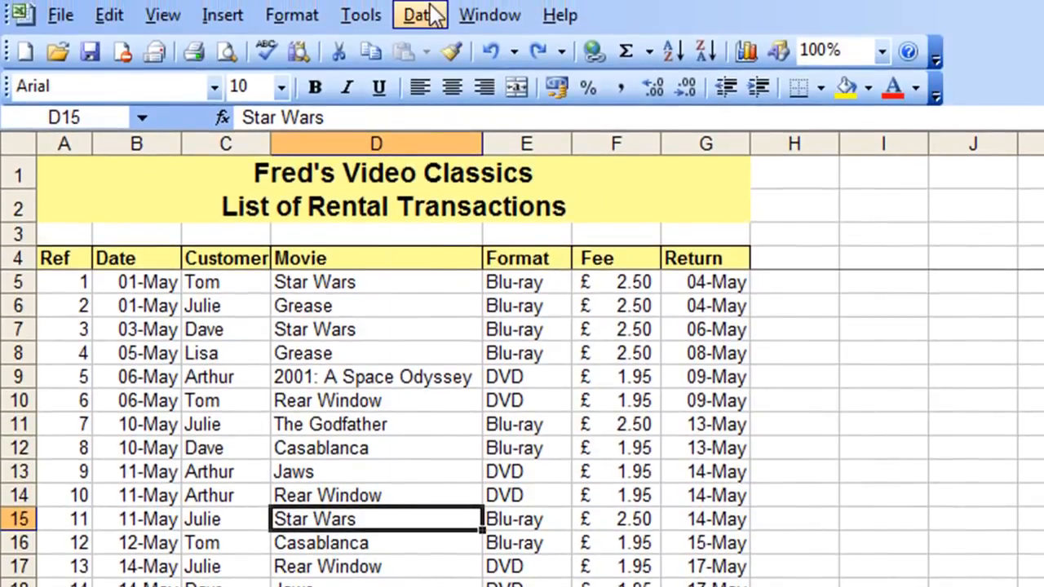
Step: Sort the rental list by Customer and then by Movie, both ascending, with a header row
left_click(420, 15)
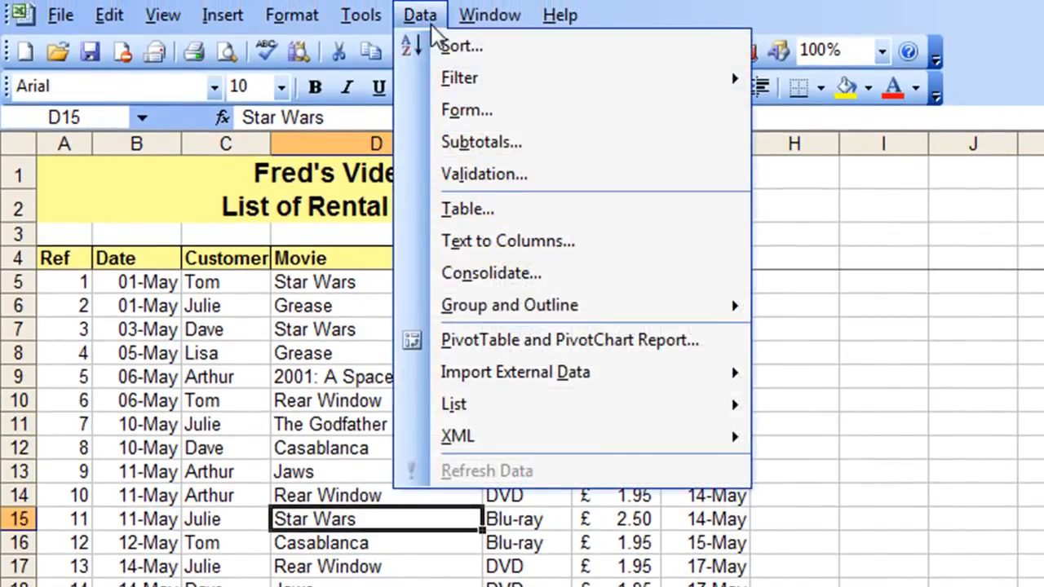
left_click(440, 43)
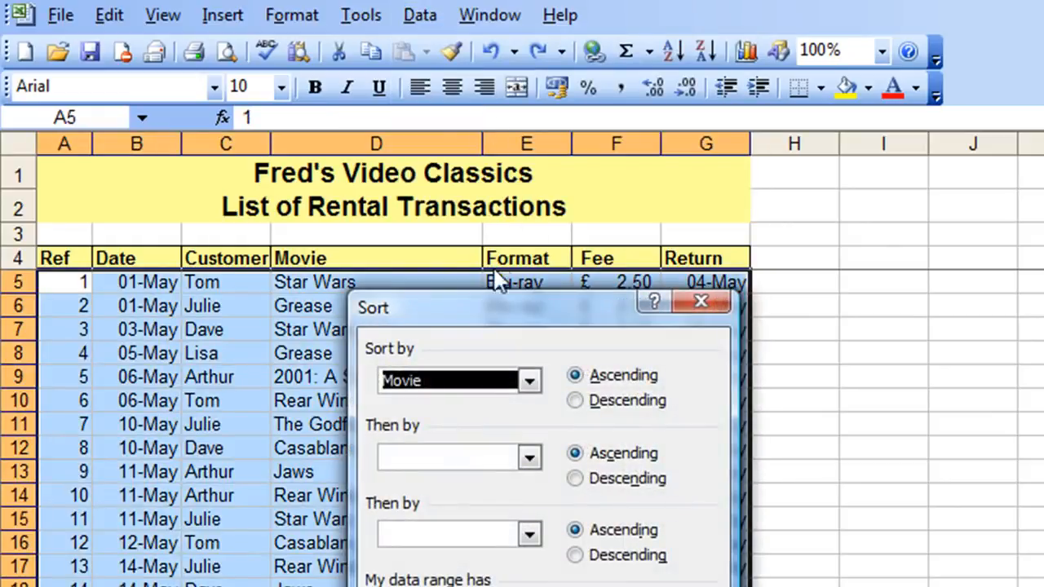
left_click_drag(471, 309, 375, 363)
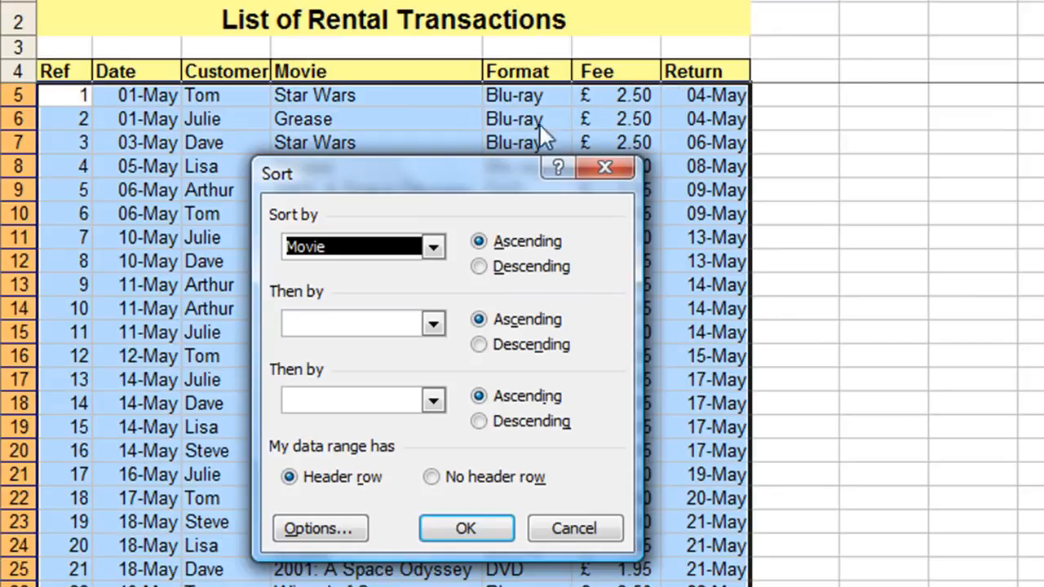
left_click_drag(494, 178, 468, 111)
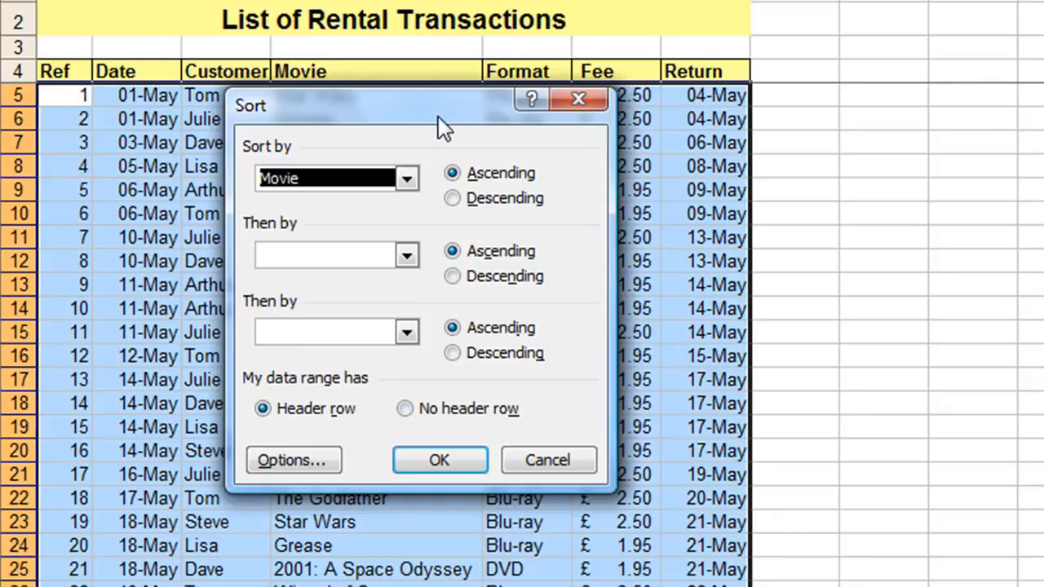
left_click_drag(438, 117, 399, 153)
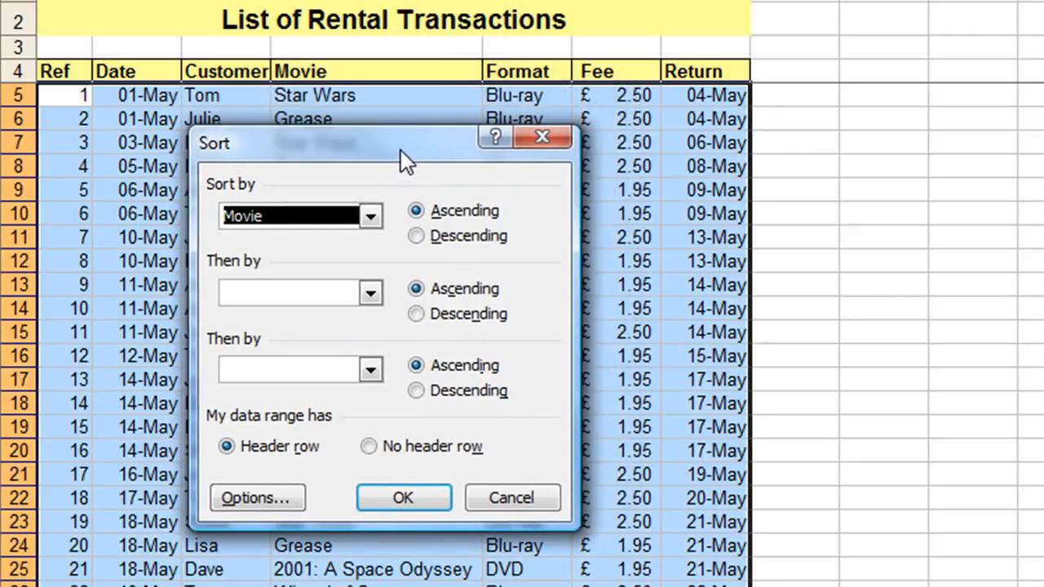
left_click_drag(384, 145, 377, 178)
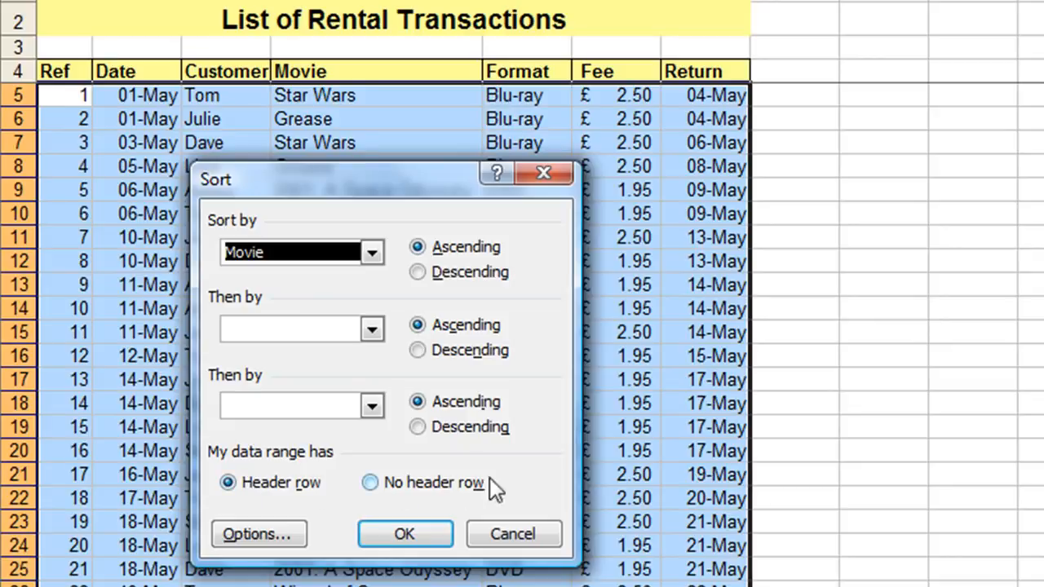
left_click_drag(408, 171, 593, 172)
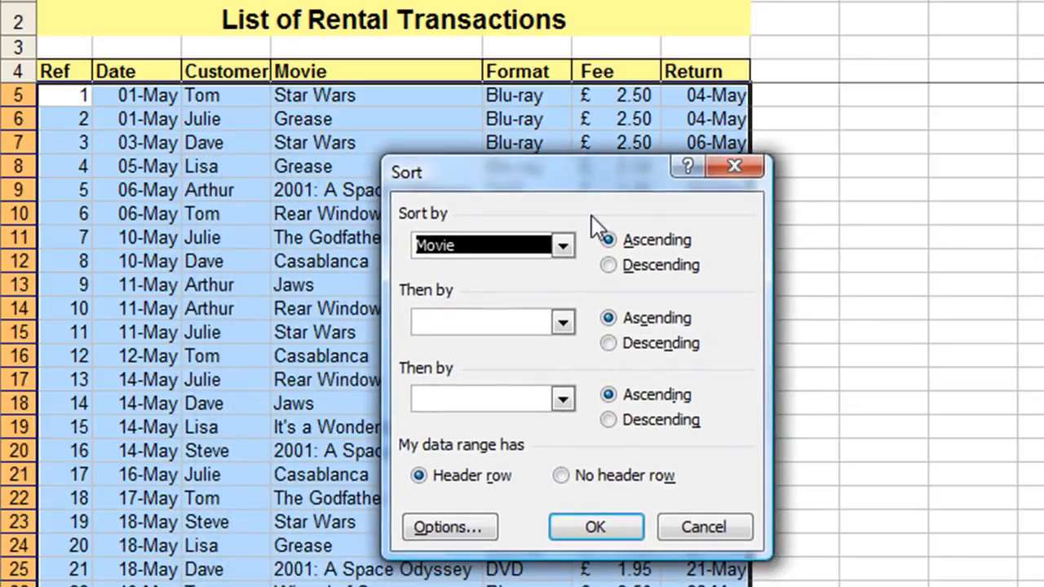
left_click(555, 251)
mouse_move(565, 292)
left_mouse_down()
mouse_move(569, 334)
mouse_move(573, 298)
left_mouse_up()
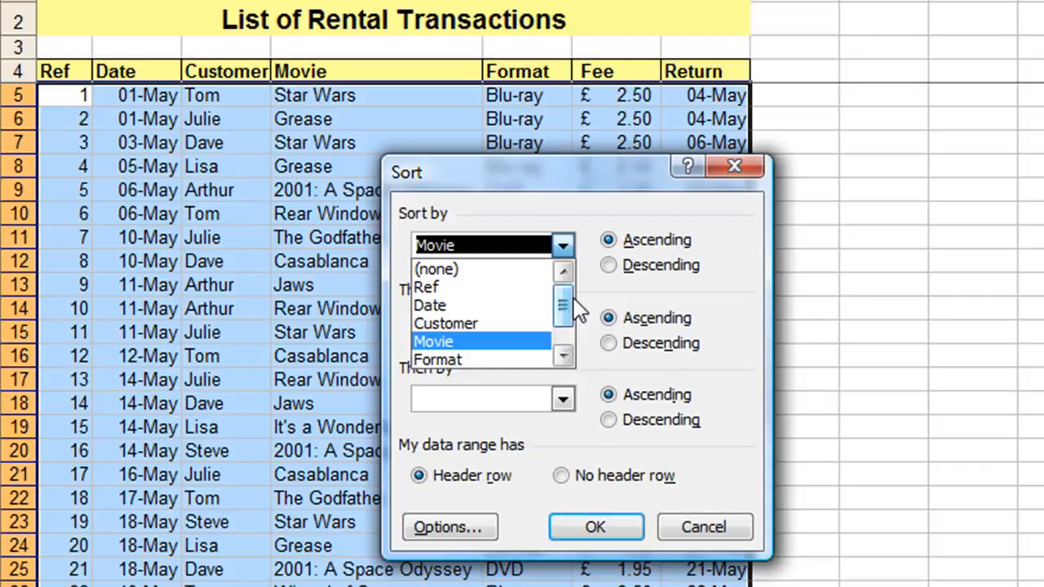
left_click(485, 321)
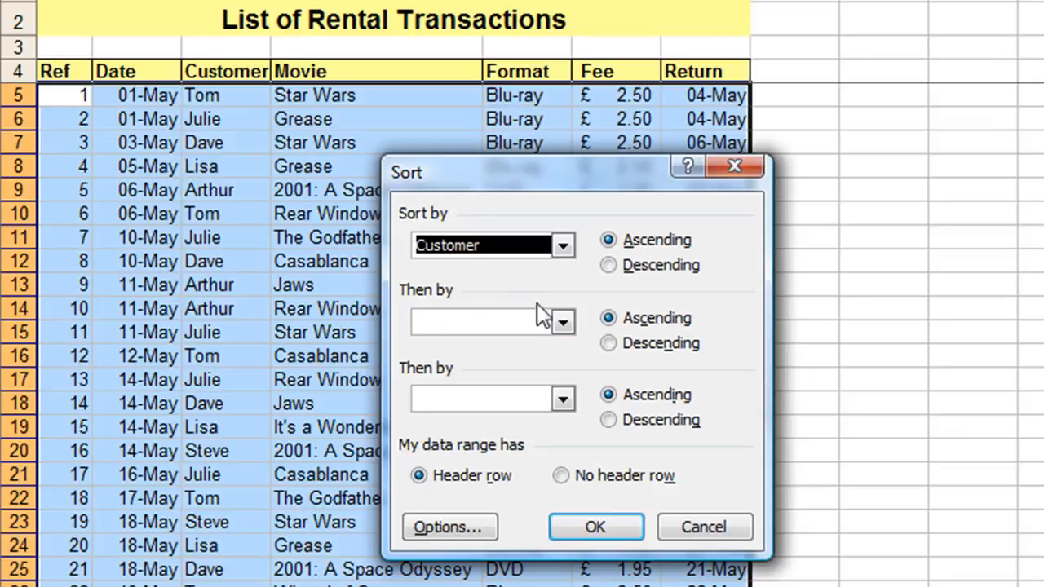
left_click(556, 324)
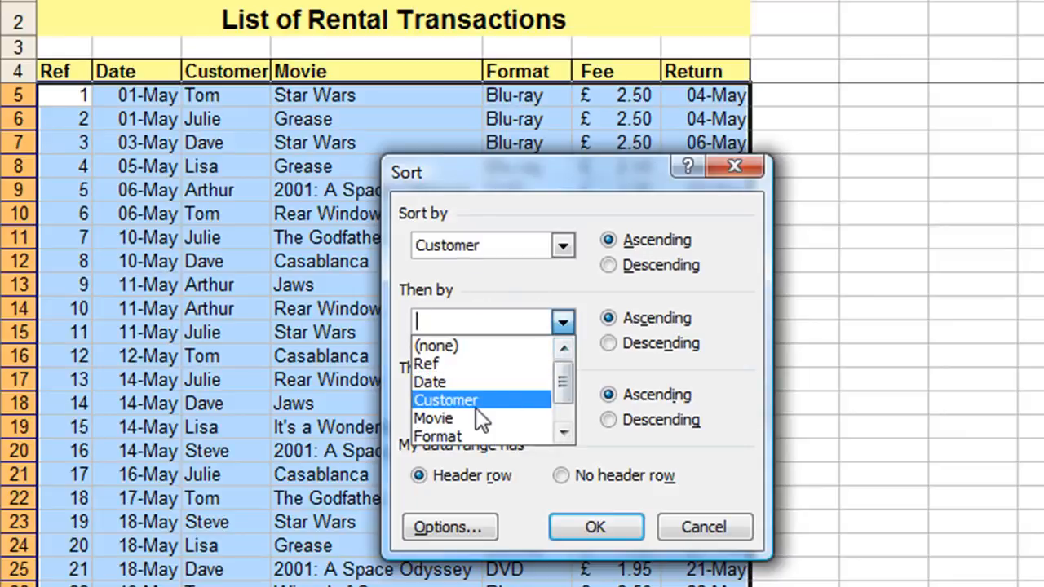
left_click(441, 418)
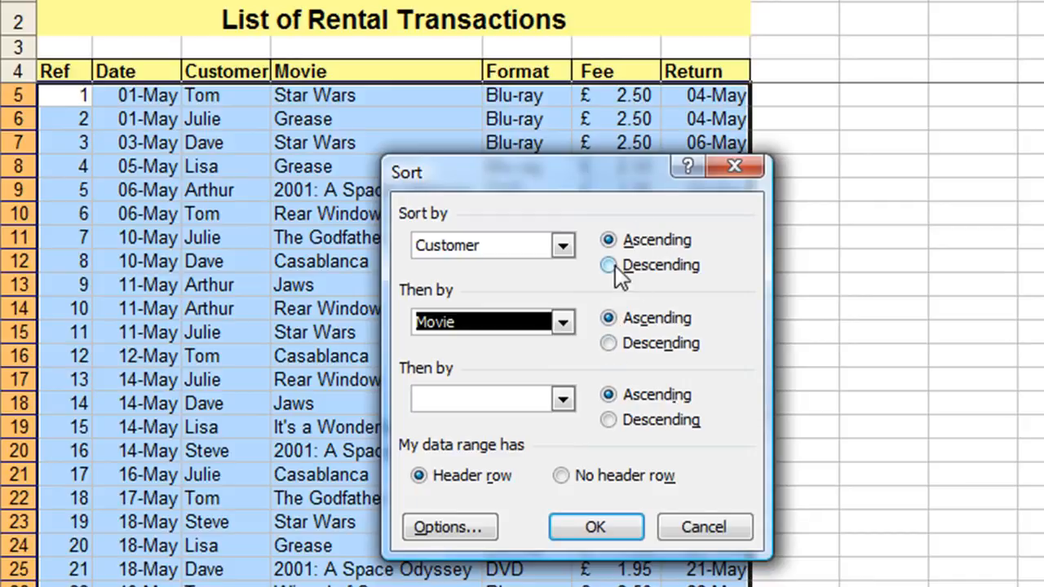
left_click(596, 526)
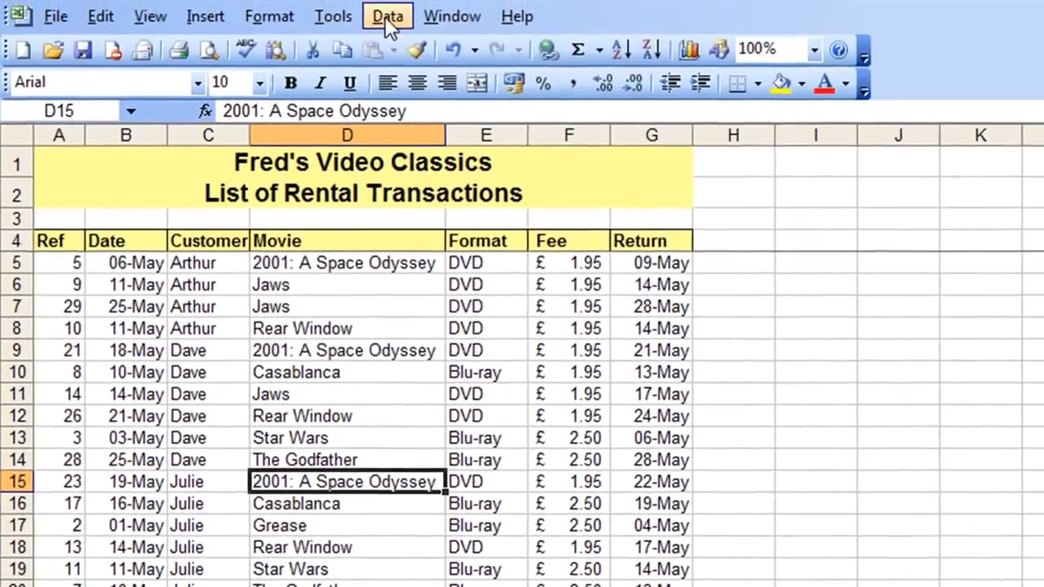
Step: Sort the rental list by Movie and then by Date, both in ascending order
left_click(385, 16)
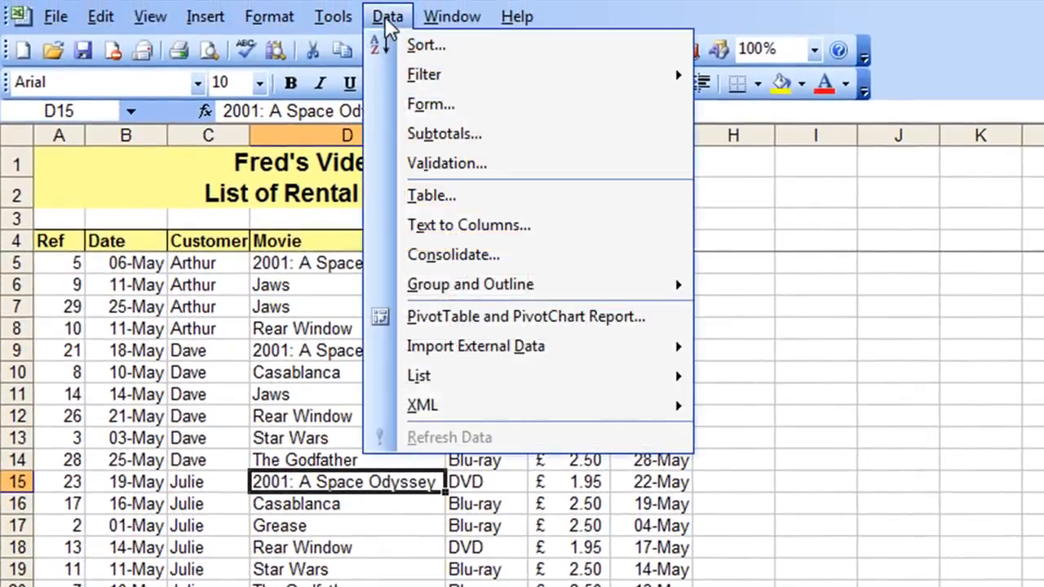
left_click(385, 44)
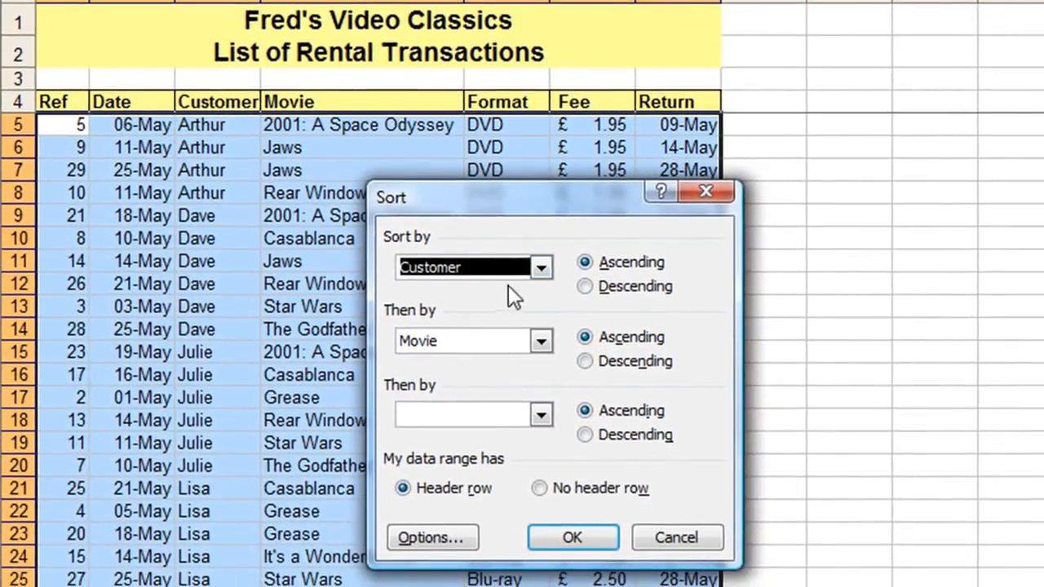
left_click(541, 269)
left_click(471, 325)
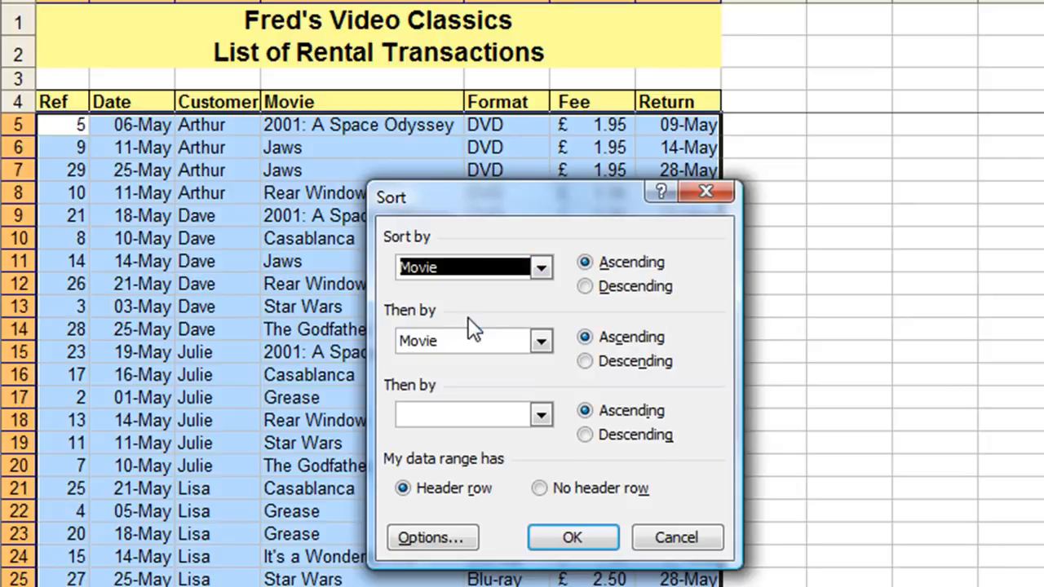
left_click(540, 343)
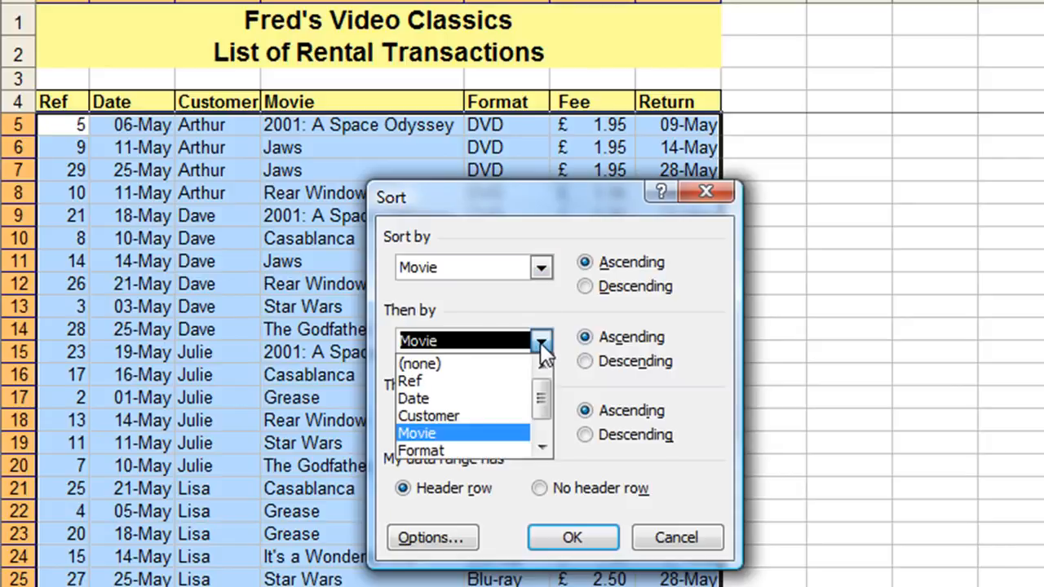
scroll(544, 383, "down", 1)
scroll(489, 396, "up", 1)
left_click(435, 391)
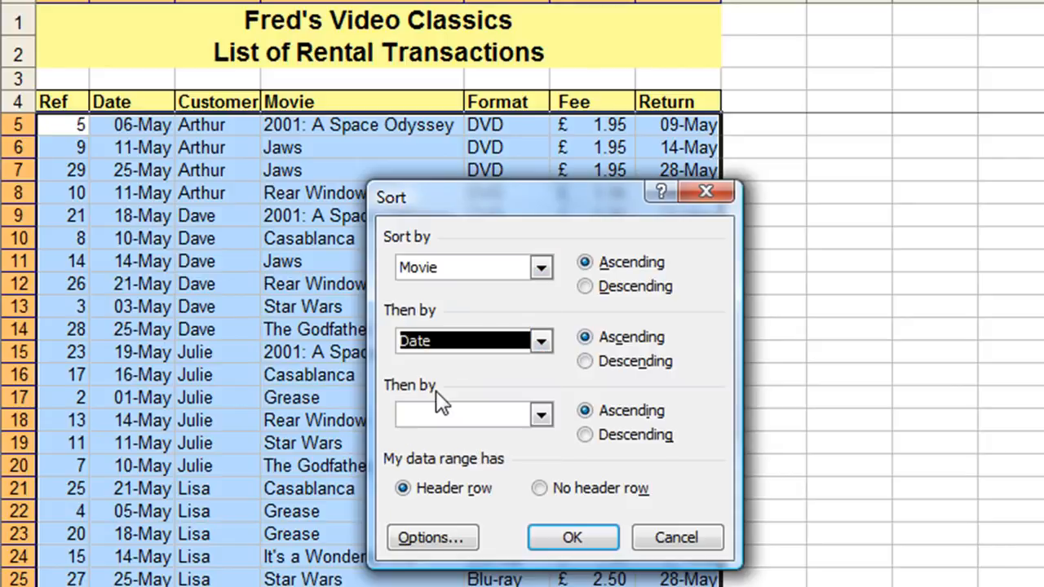
left_click(577, 533)
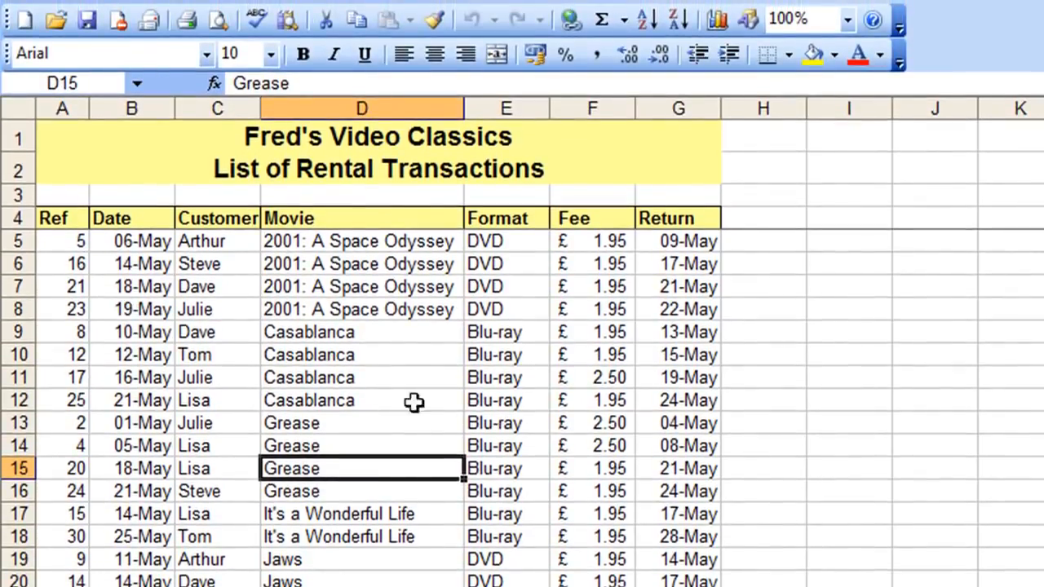
Step: Sort the rental list by Ref in ascending order and select cell A5
left_click(85, 269)
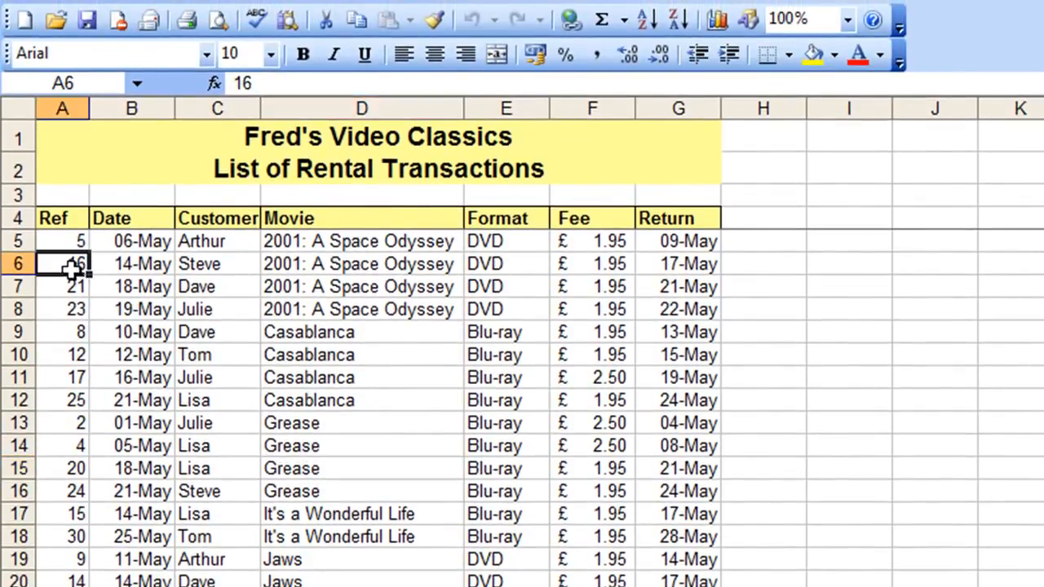
left_click(649, 20)
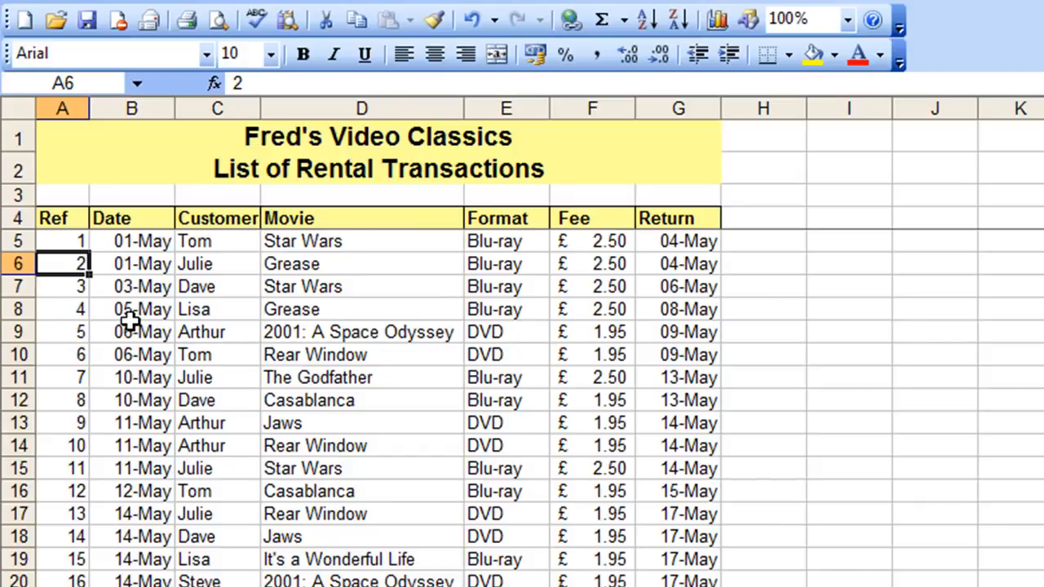
key("Up")
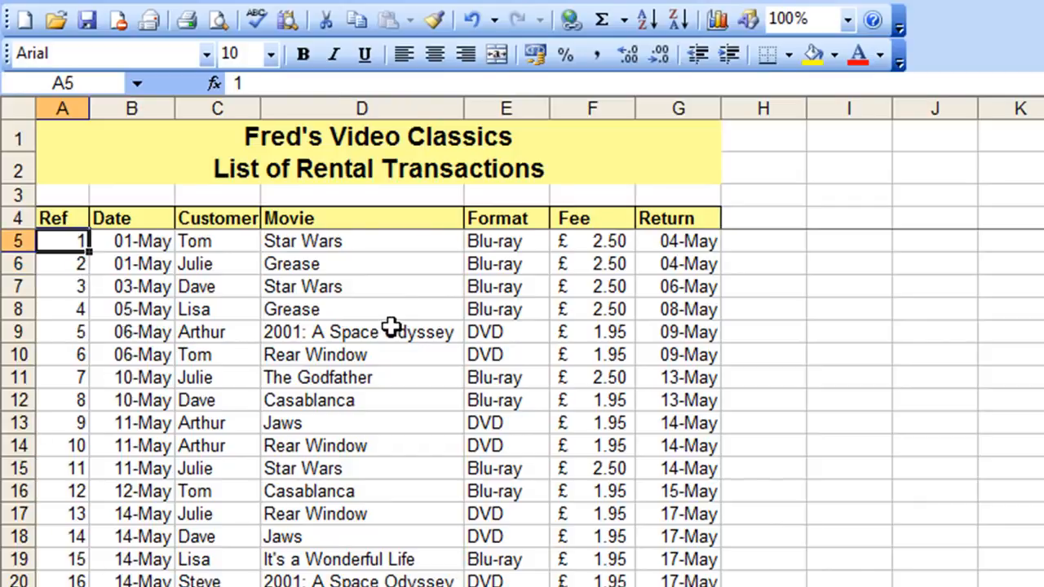